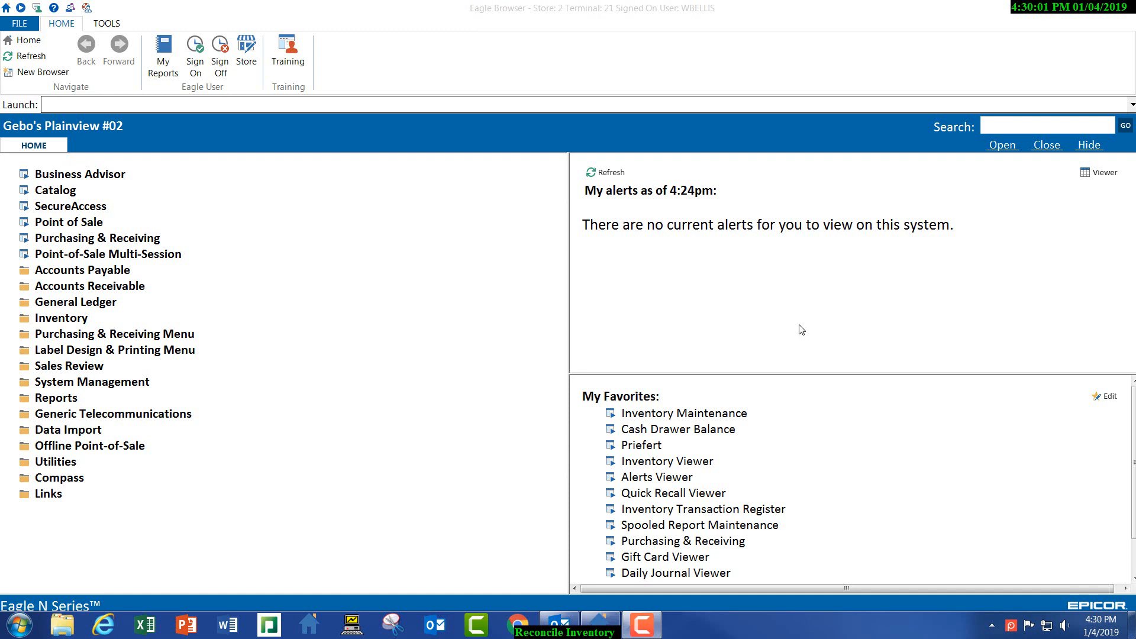
- Launch Physical Inventory Posting and refresh the grid to load the posted counts
click(124, 104)
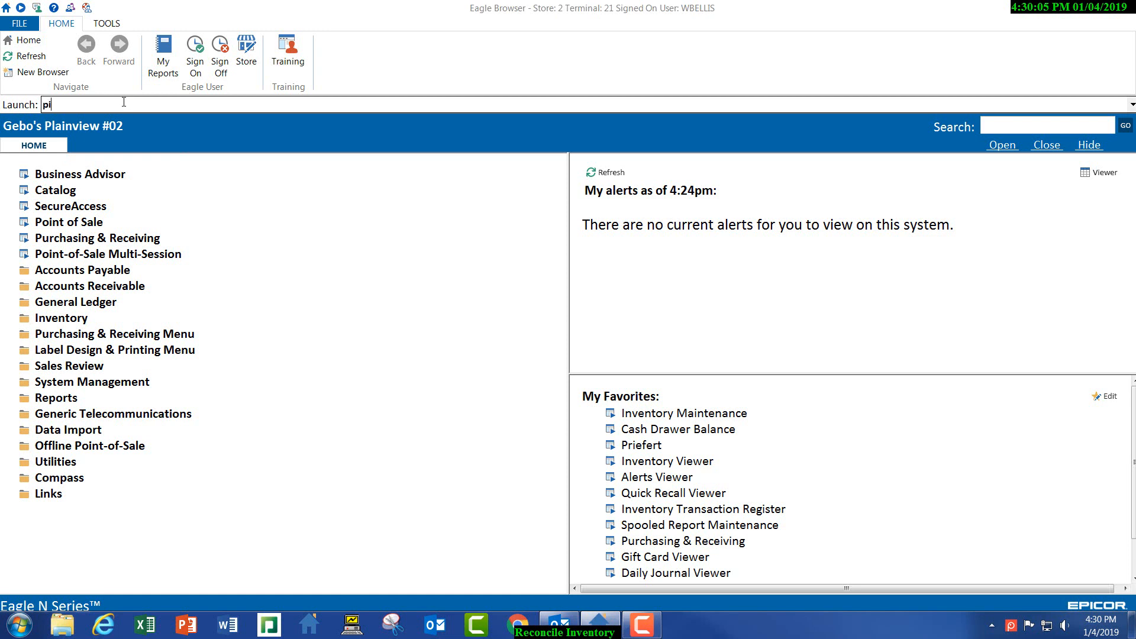
key(Return)
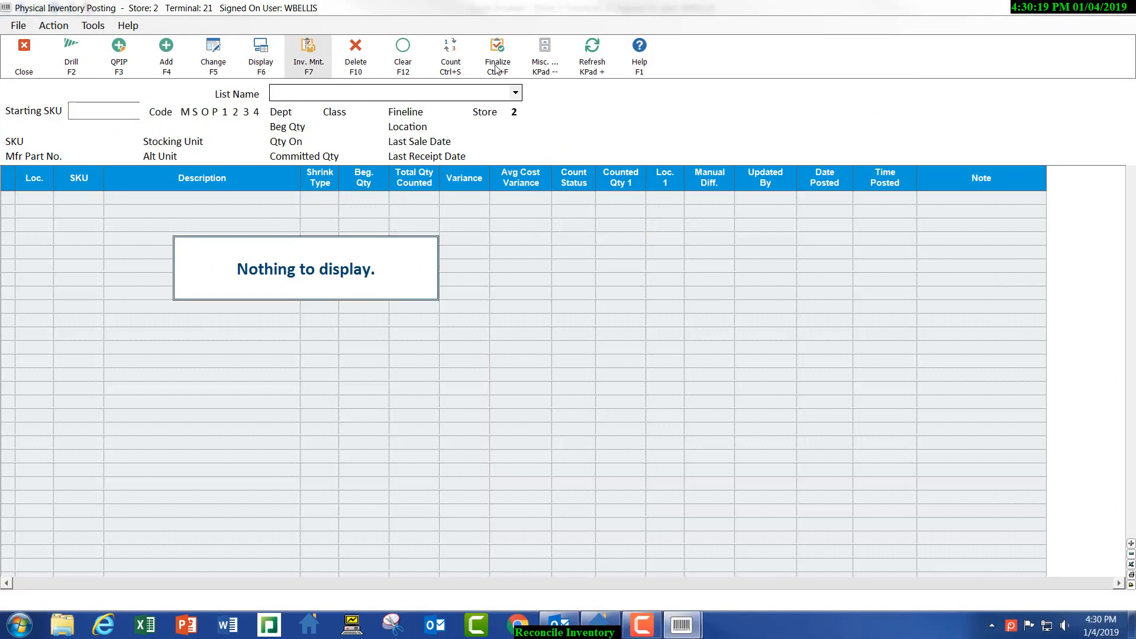
click(595, 59)
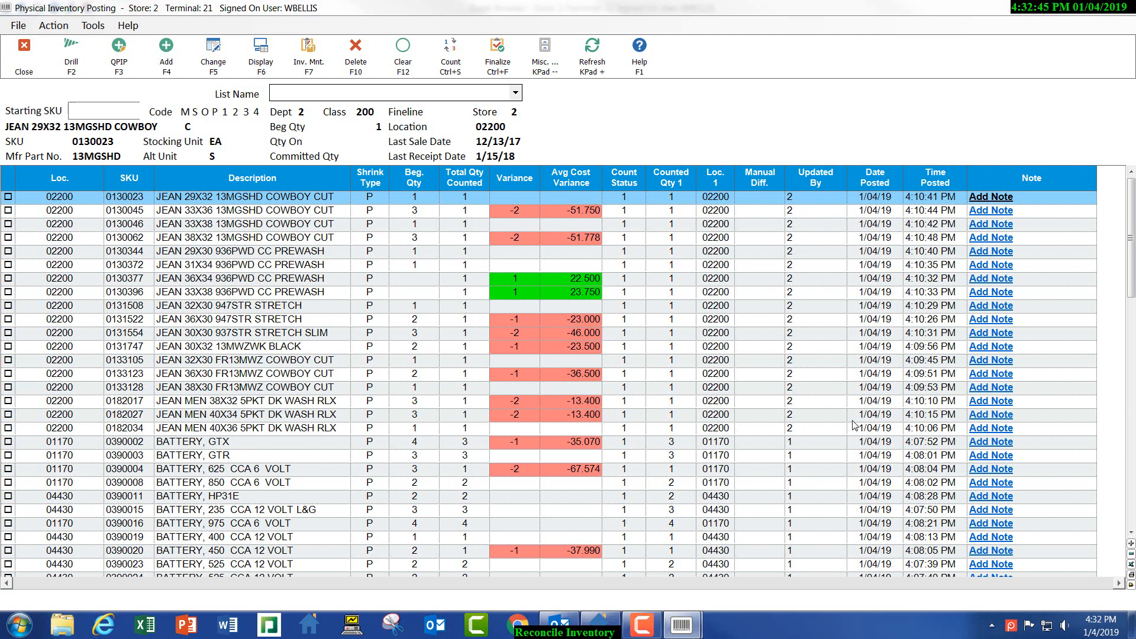
- Examine the posted items for their variances, totals, Updated By values and posting times
drag(1132, 278, 1072, 392)
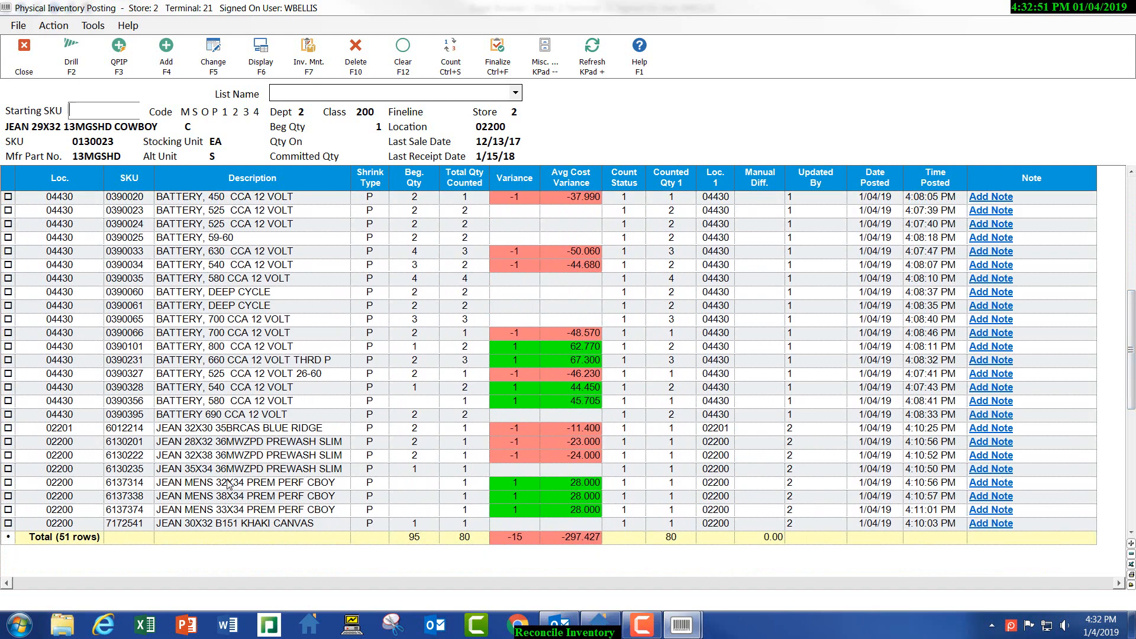
drag(1131, 400, 1131, 287)
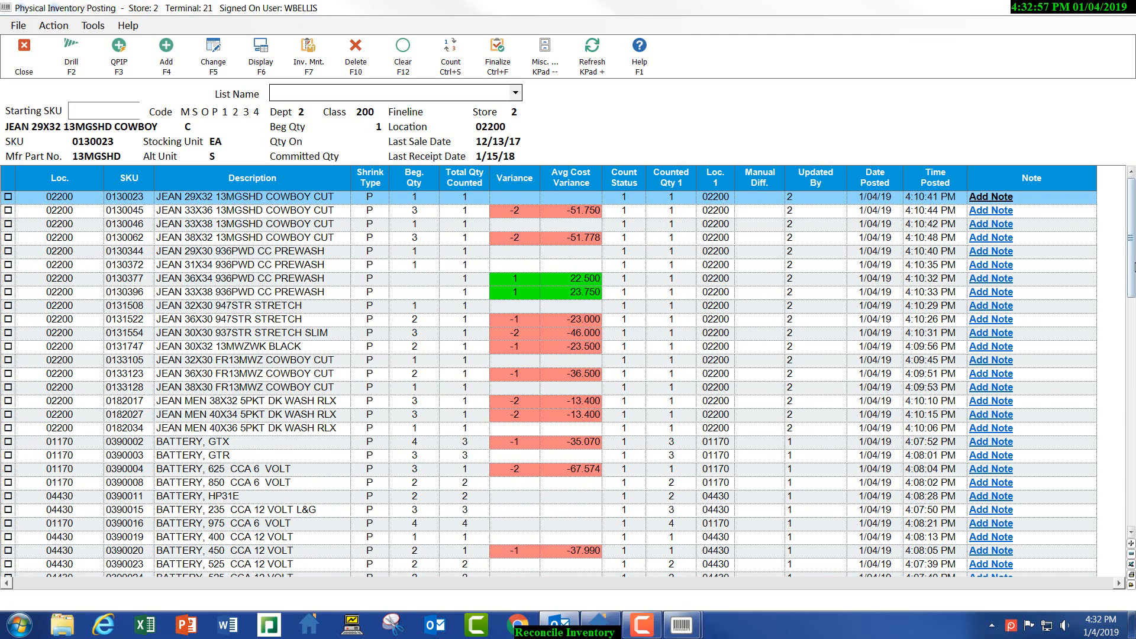
drag(1132, 277, 1127, 349)
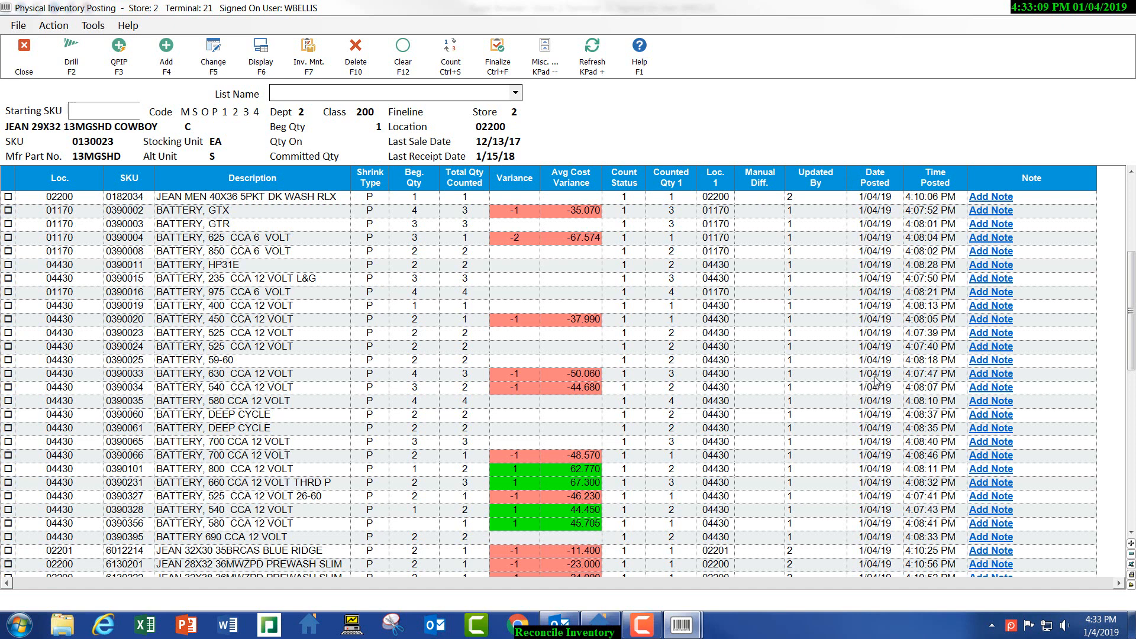
click(840, 379)
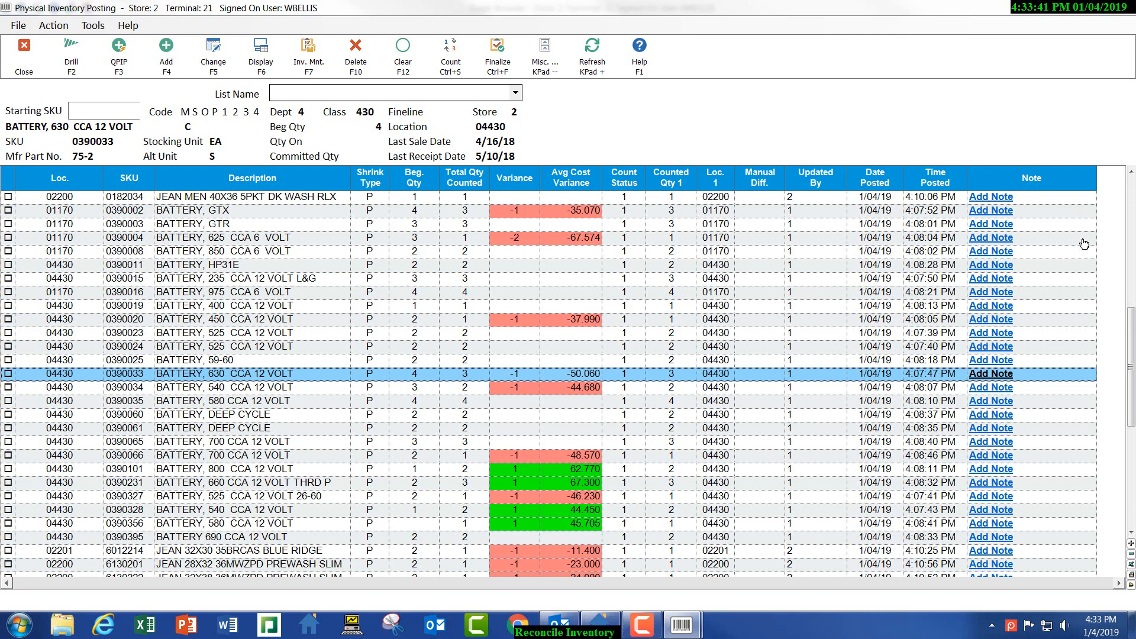
scroll(1128, 385, down, 4)
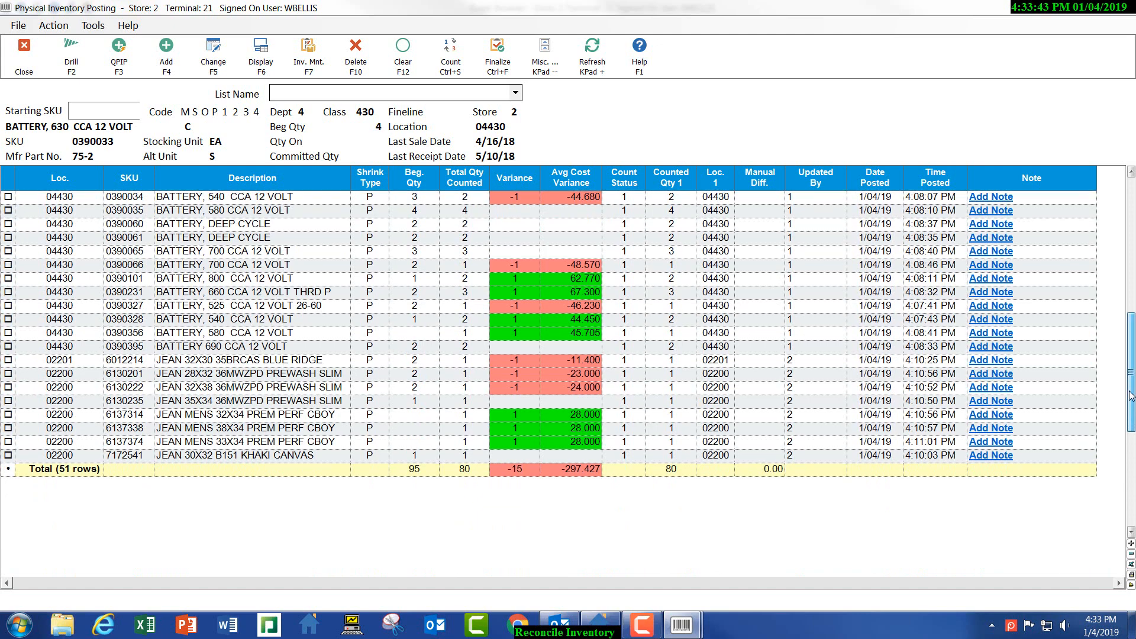
scroll(1129, 380, up, 3)
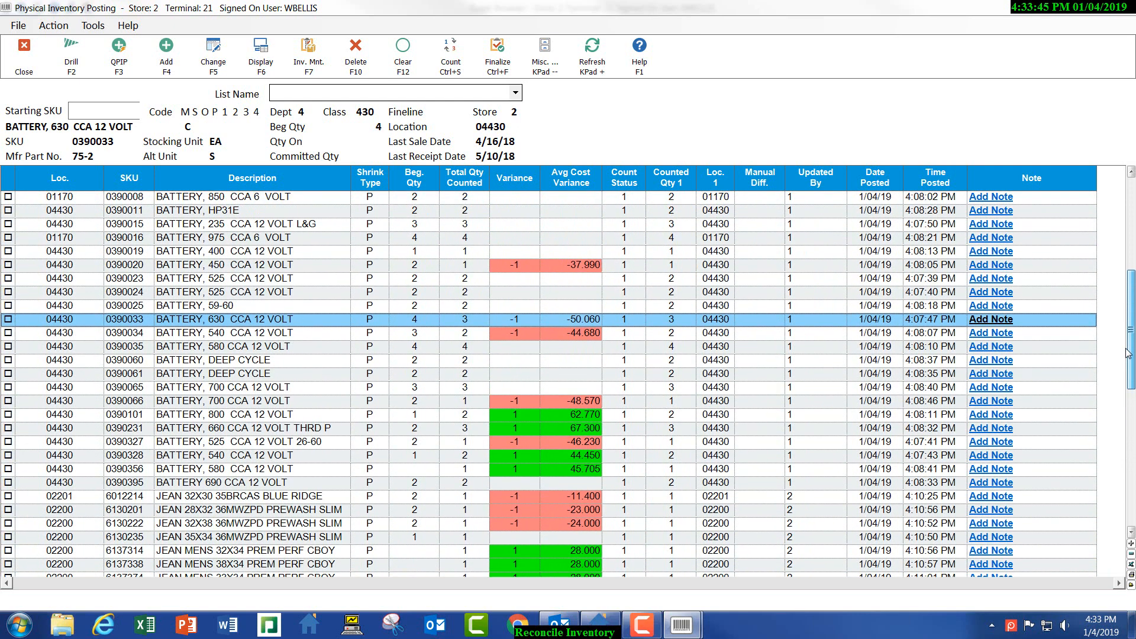
scroll(1128, 353, down, 2)
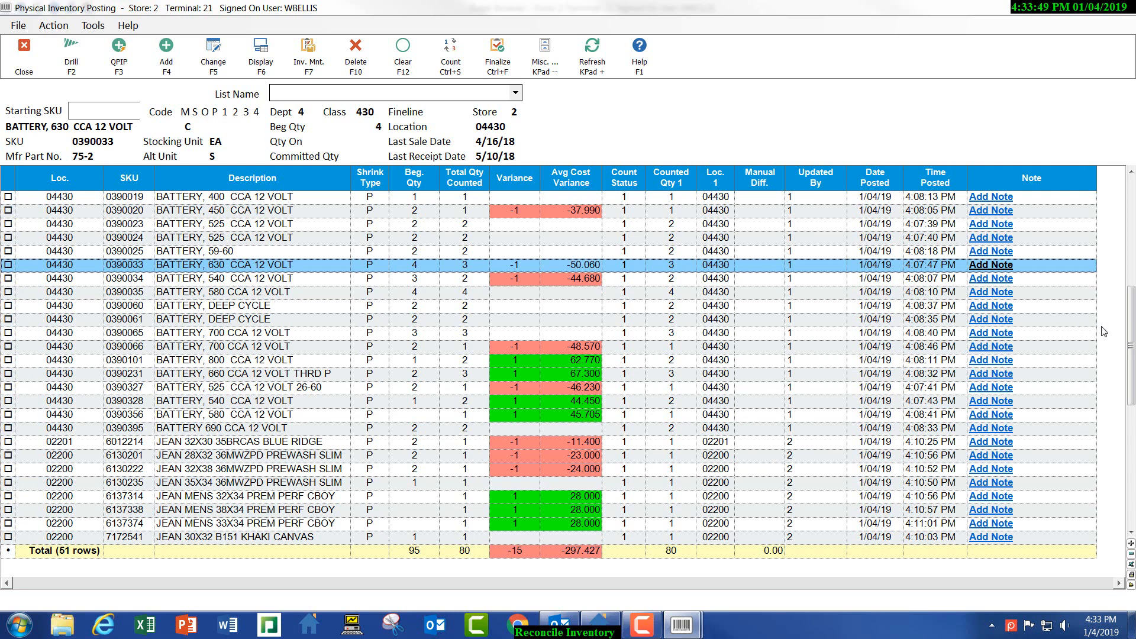
drag(1131, 346, 1116, 222)
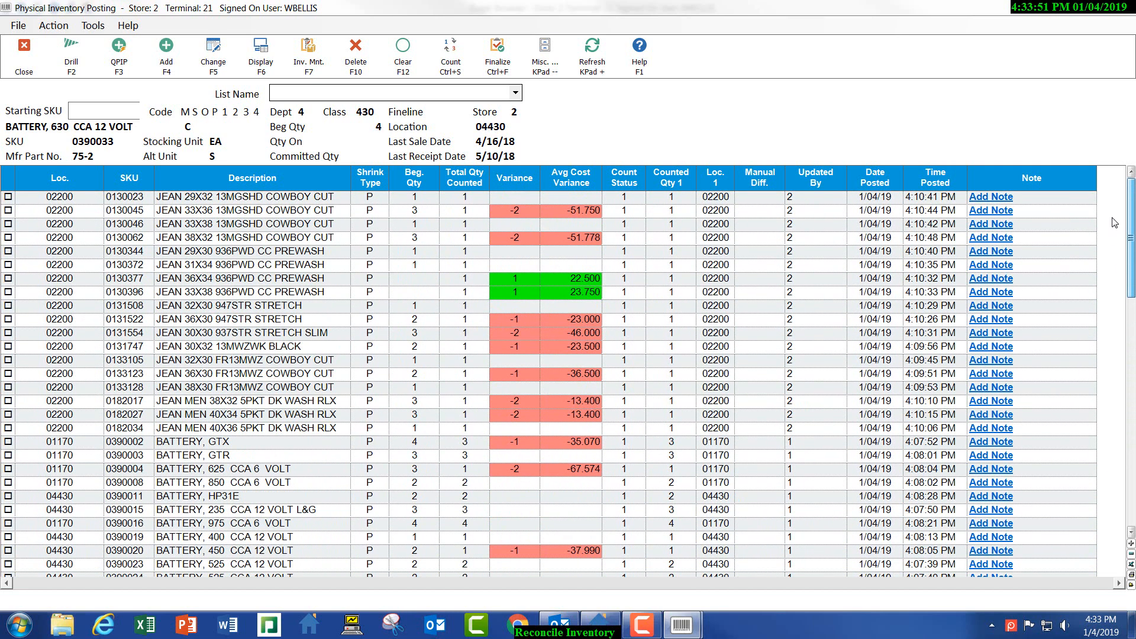
- Filter the posted items to rows whose Updated By value contains 2
right_click(812, 176)
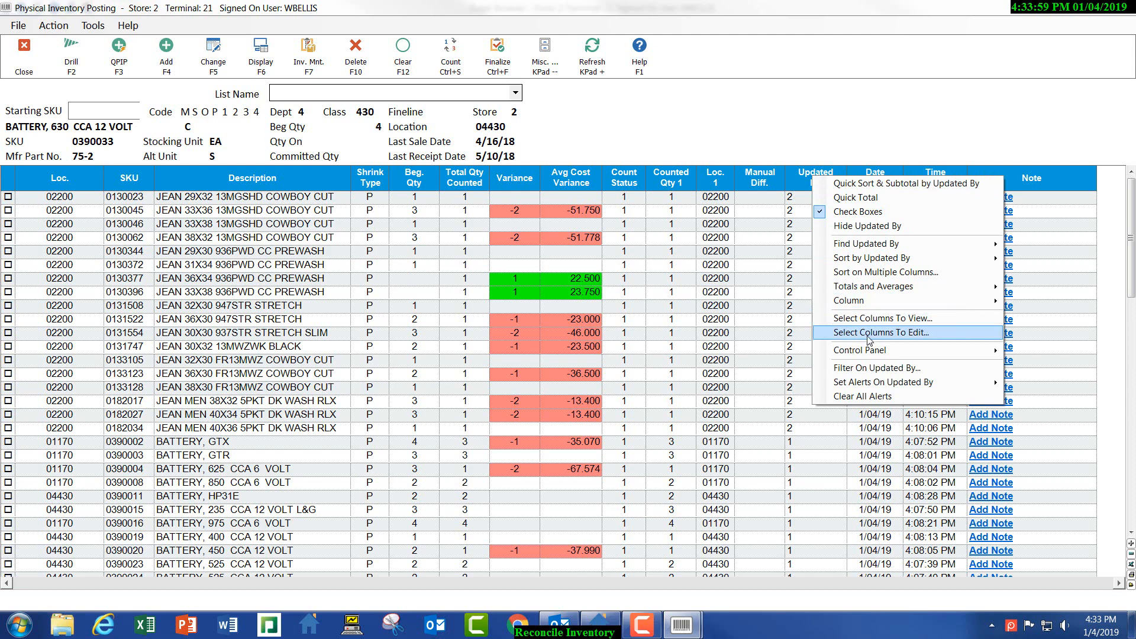
click(876, 368)
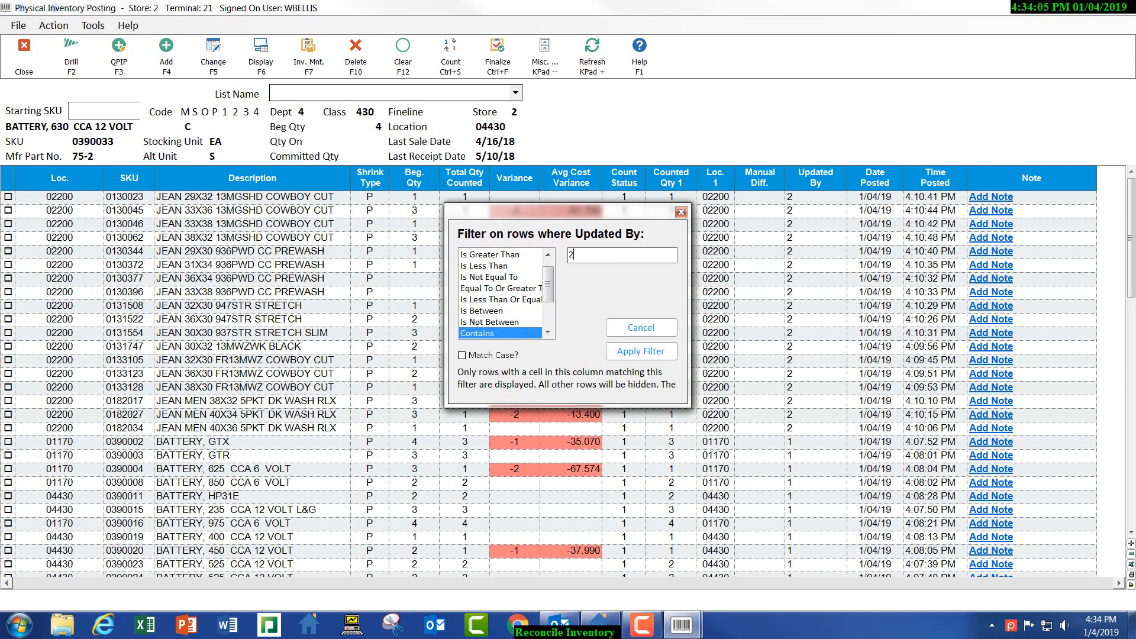
key(Return)
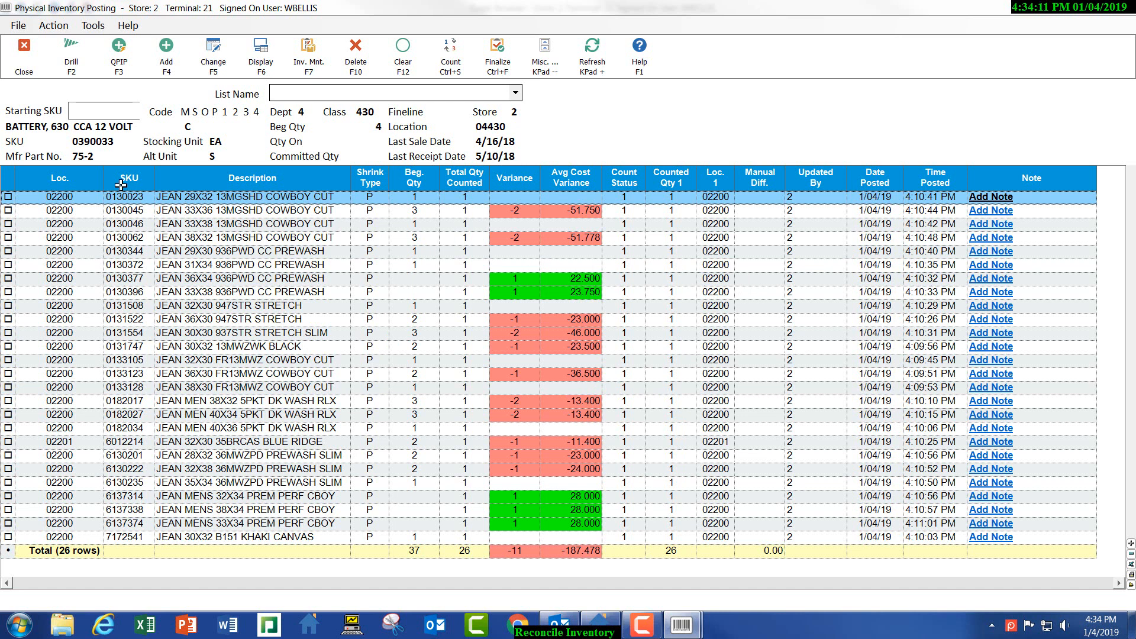
- Select all visible rows of the filtered list and delete them from the posting, confirming the deletion
click(7, 179)
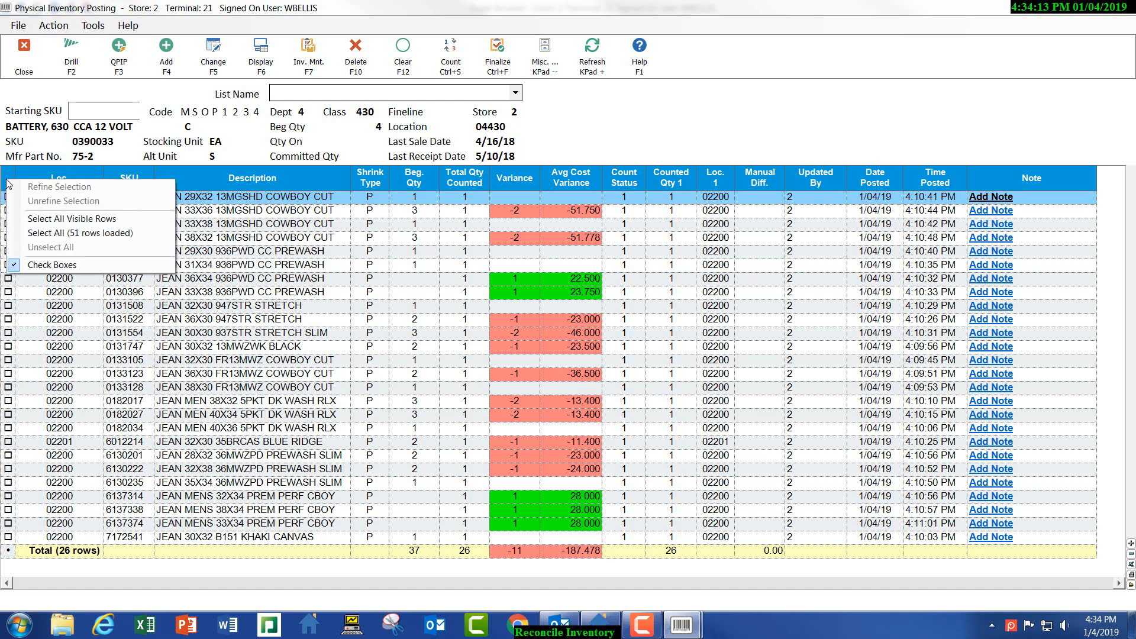
click(98, 220)
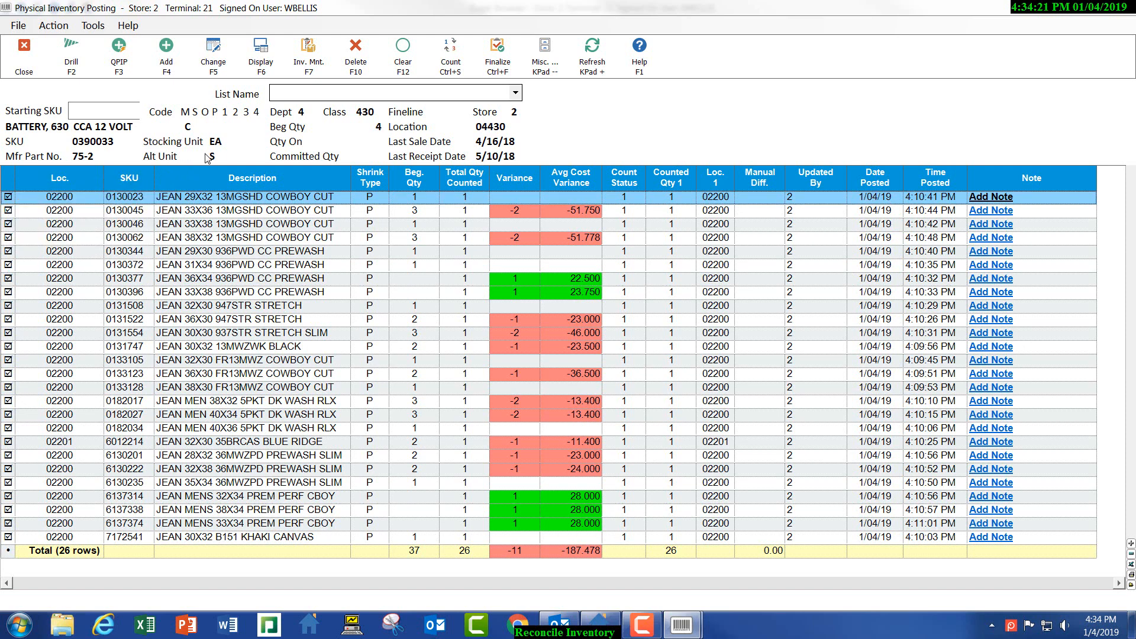
click(355, 63)
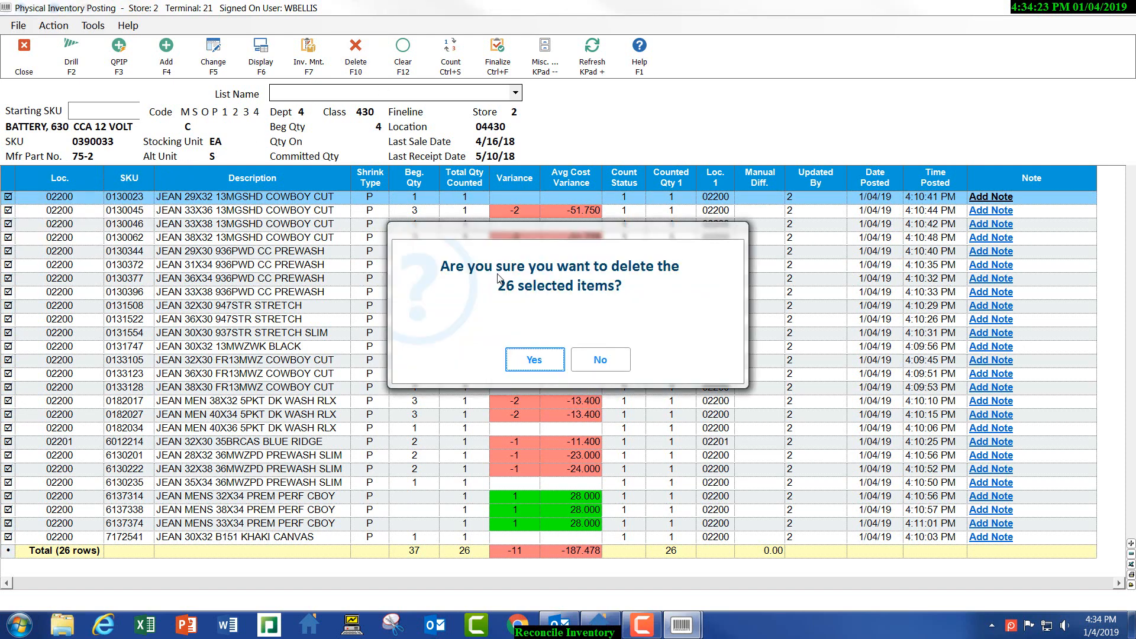
click(536, 360)
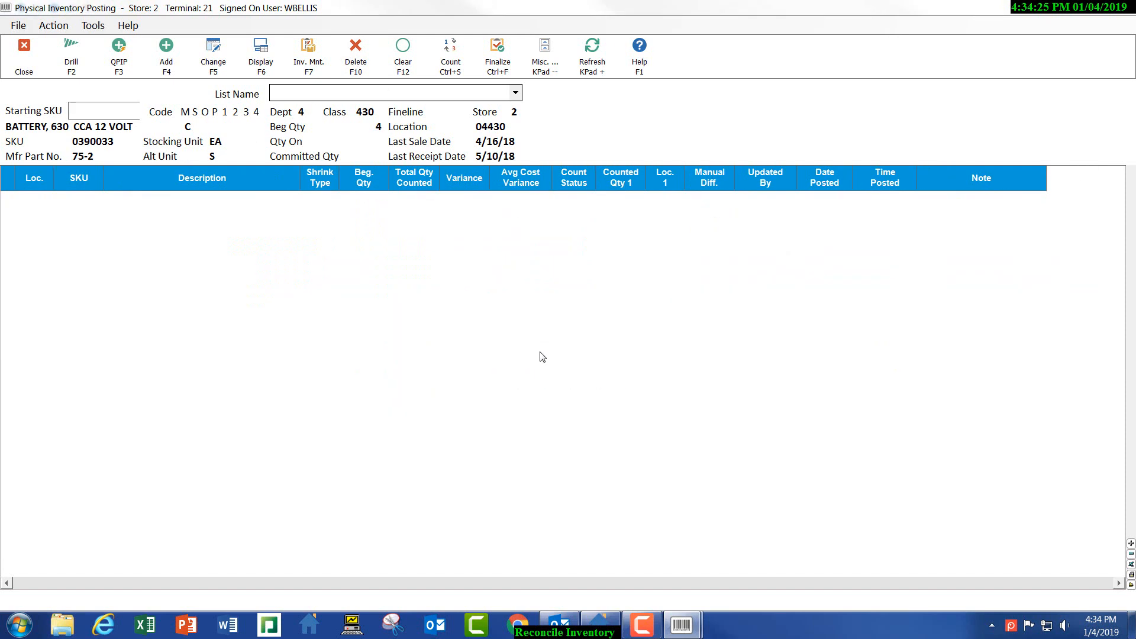
click(695, 363)
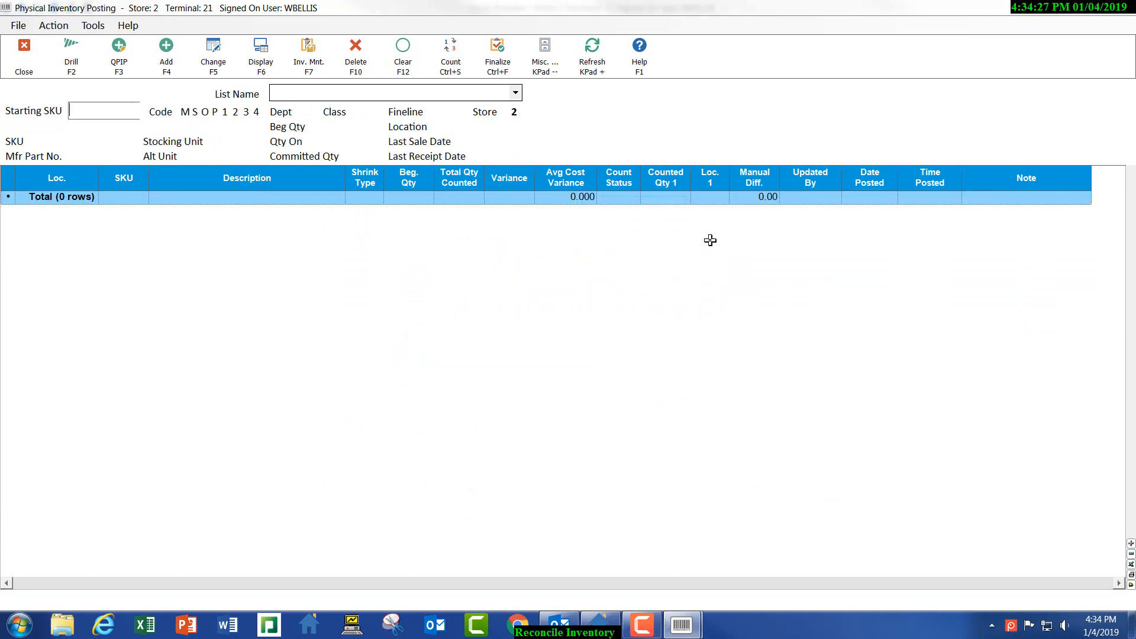
- Clear all filters on the posting grid
right_click(715, 180)
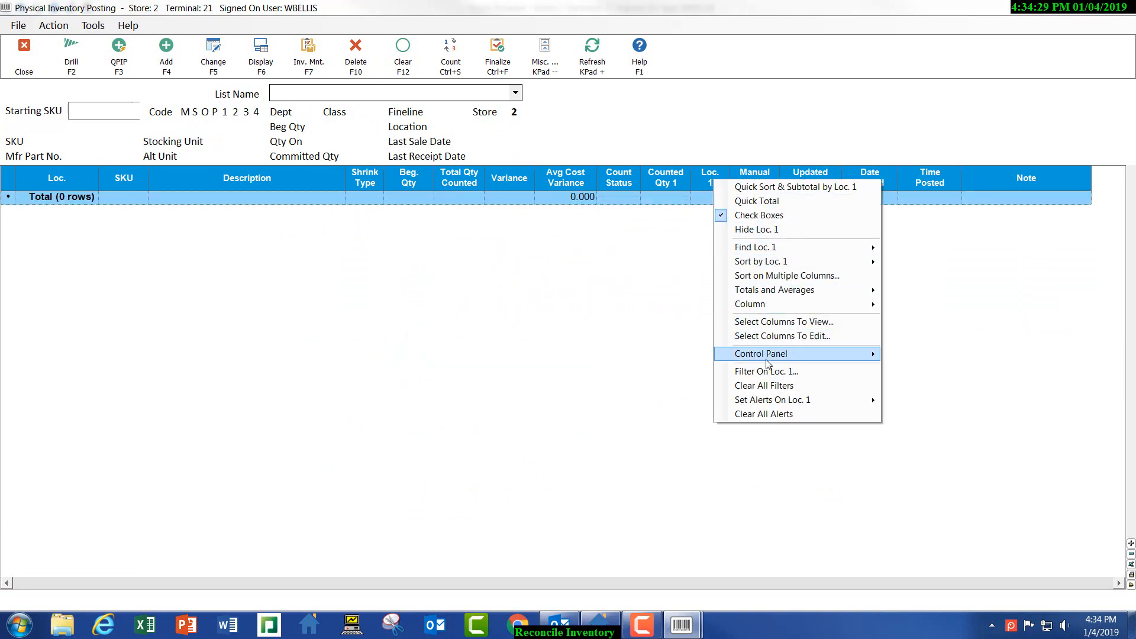
click(765, 386)
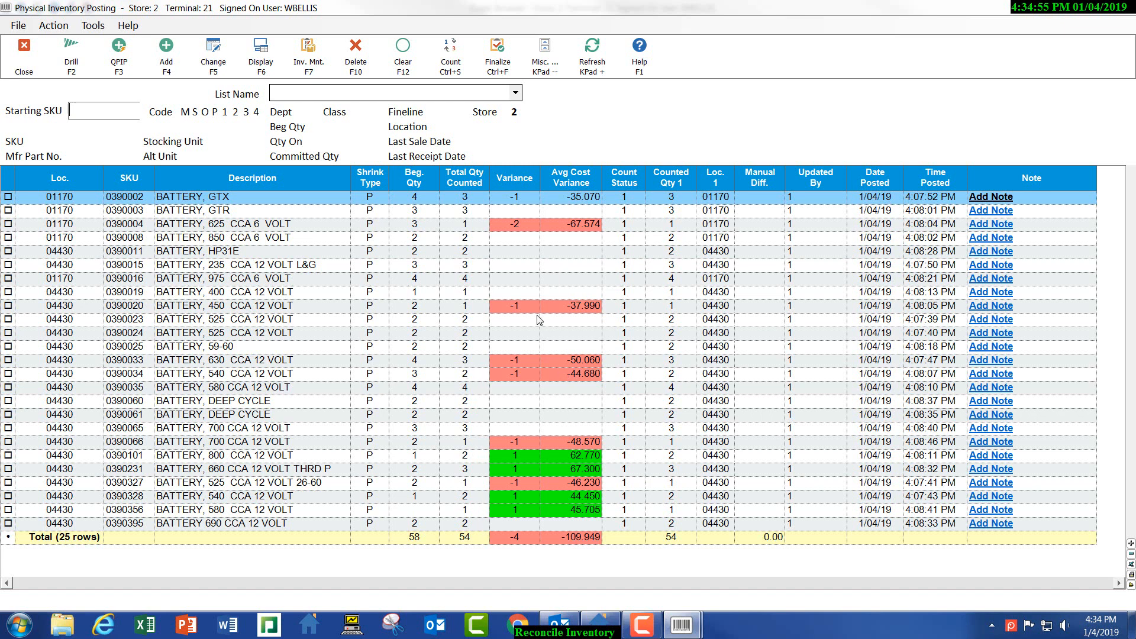
- Sort the items by Variance and save a Counted Qty 1 of 4 for BATTERY, GTX
click(516, 177)
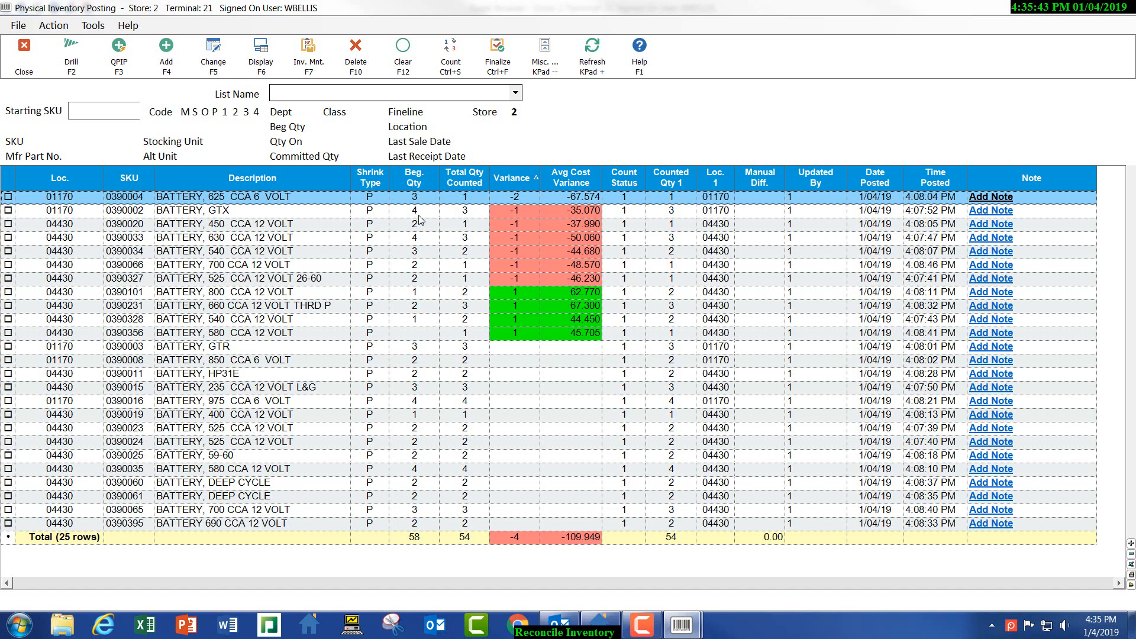
click(680, 214)
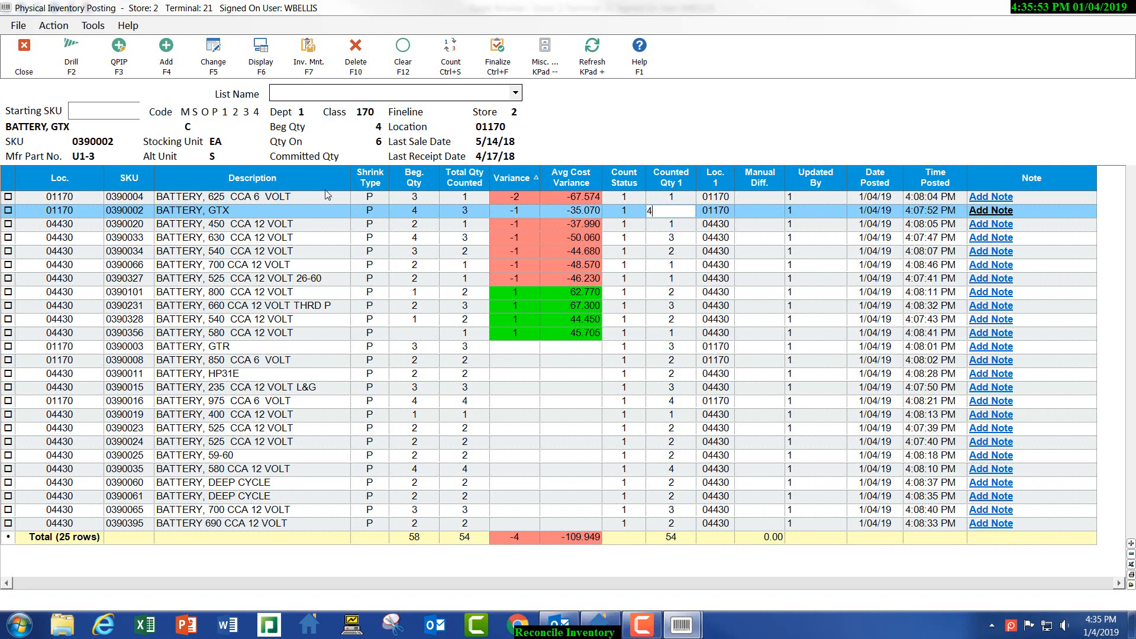
click(214, 50)
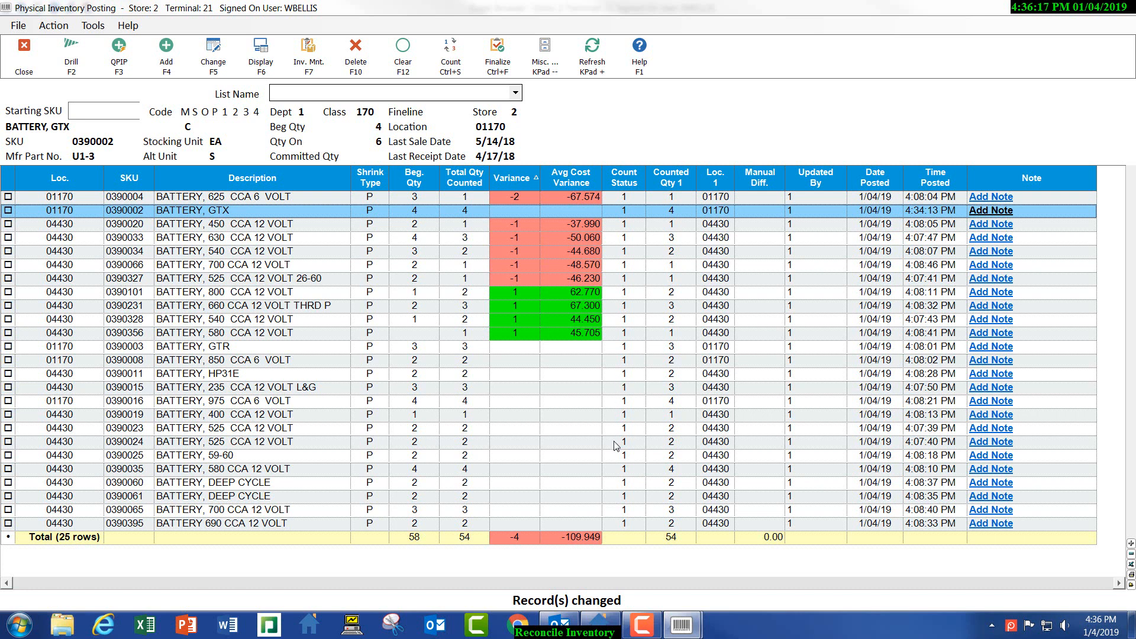
- Finalize zero variance items only, running the report with the Shrinkage Type range blank, and refresh the posting grid
click(495, 50)
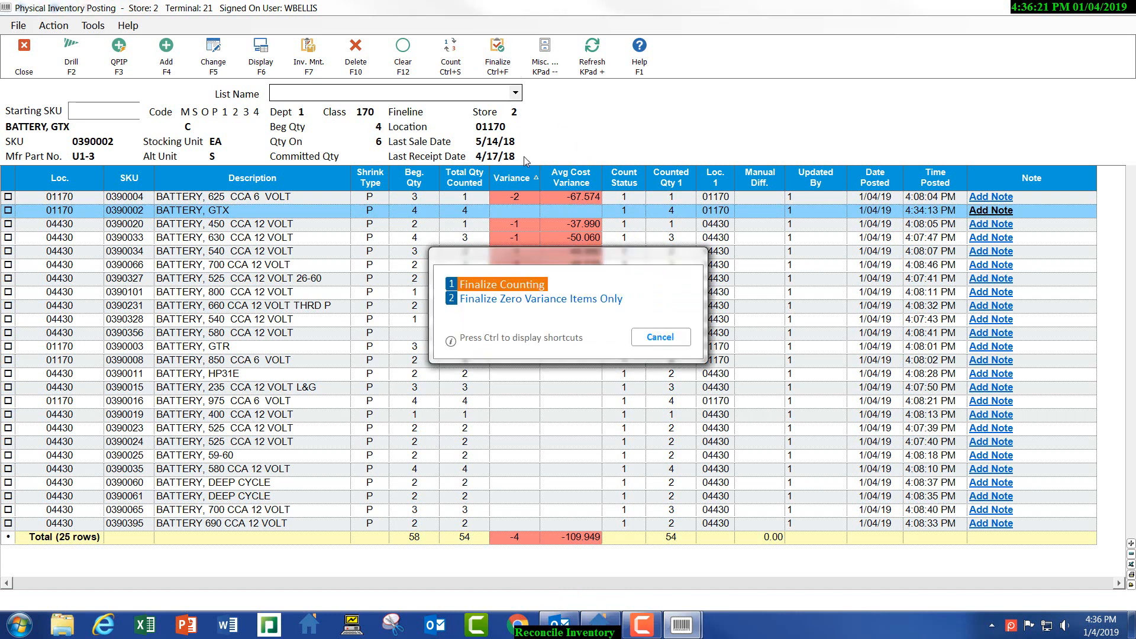
click(531, 302)
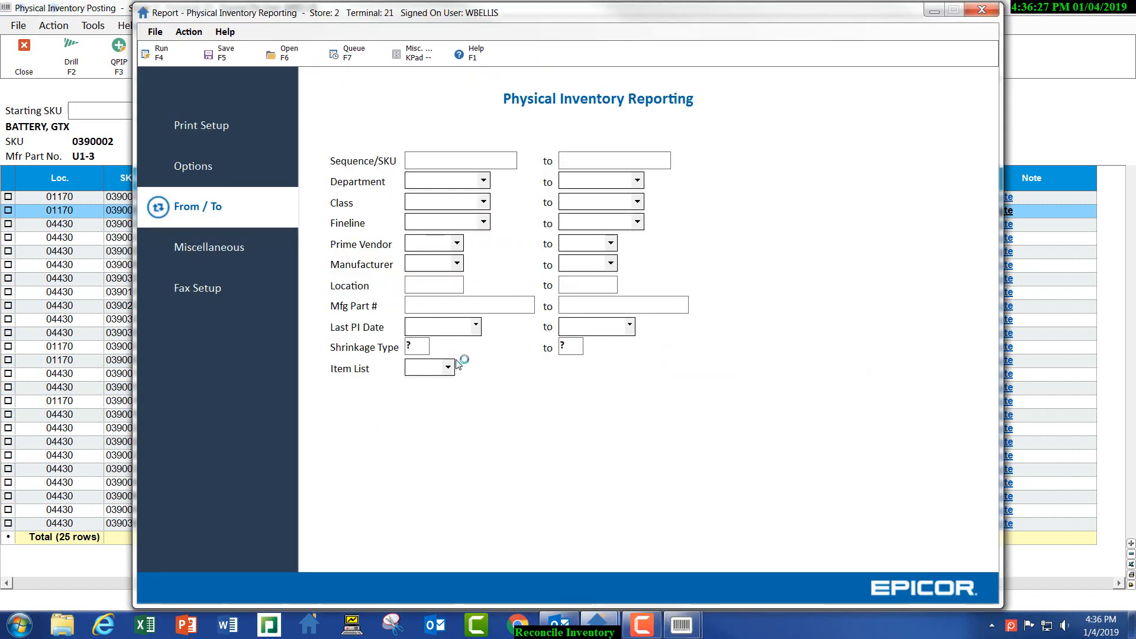
click(416, 344)
key(Delete)
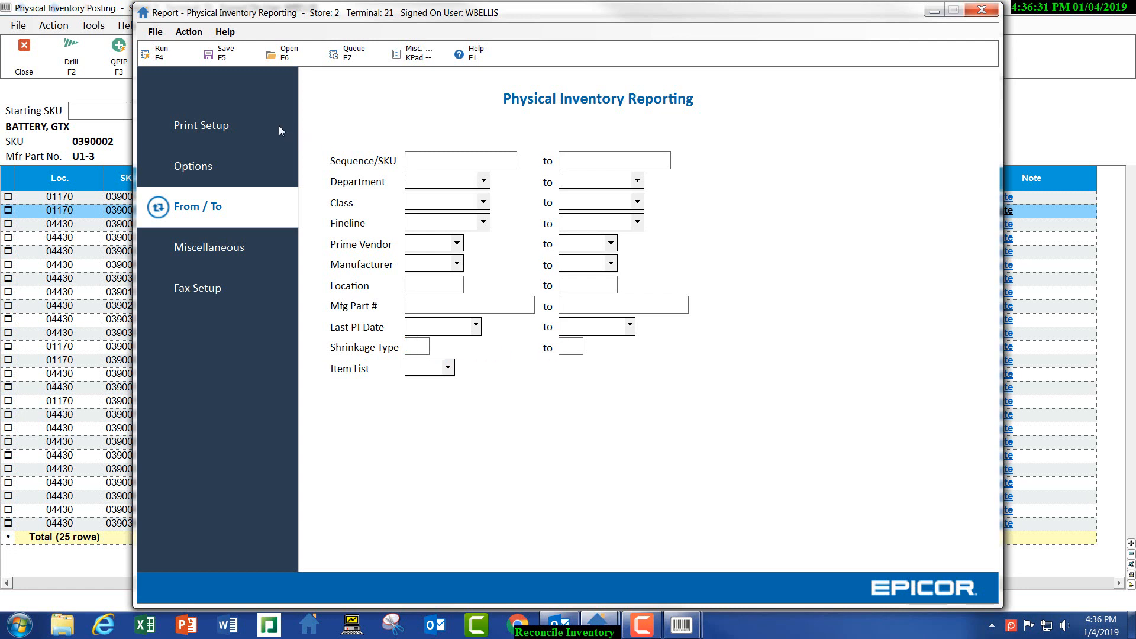
click(162, 55)
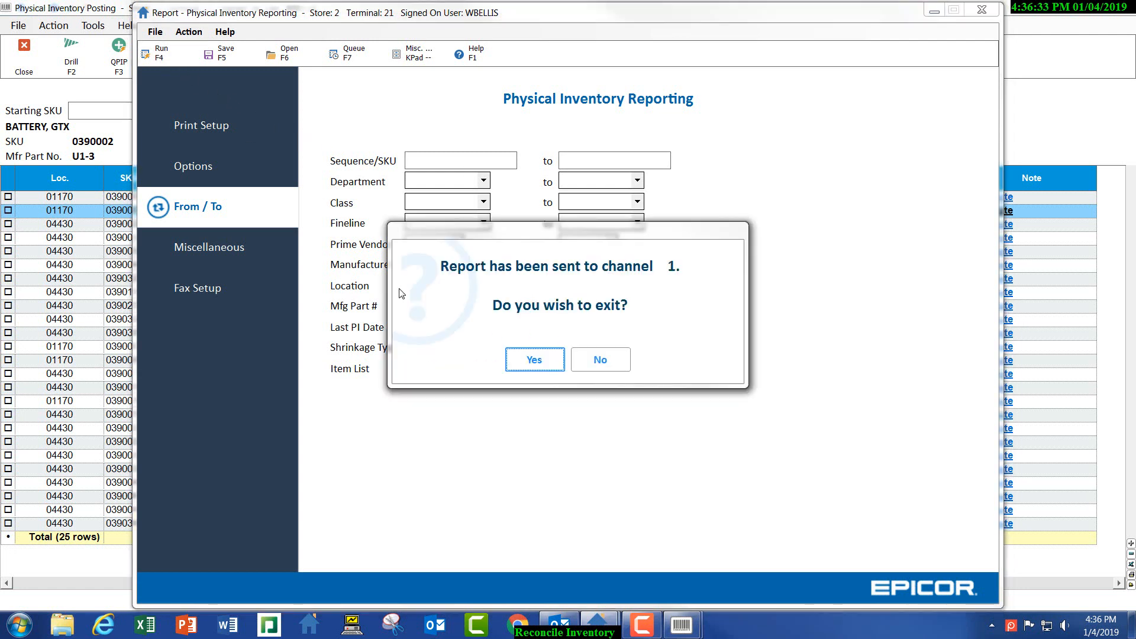
click(540, 367)
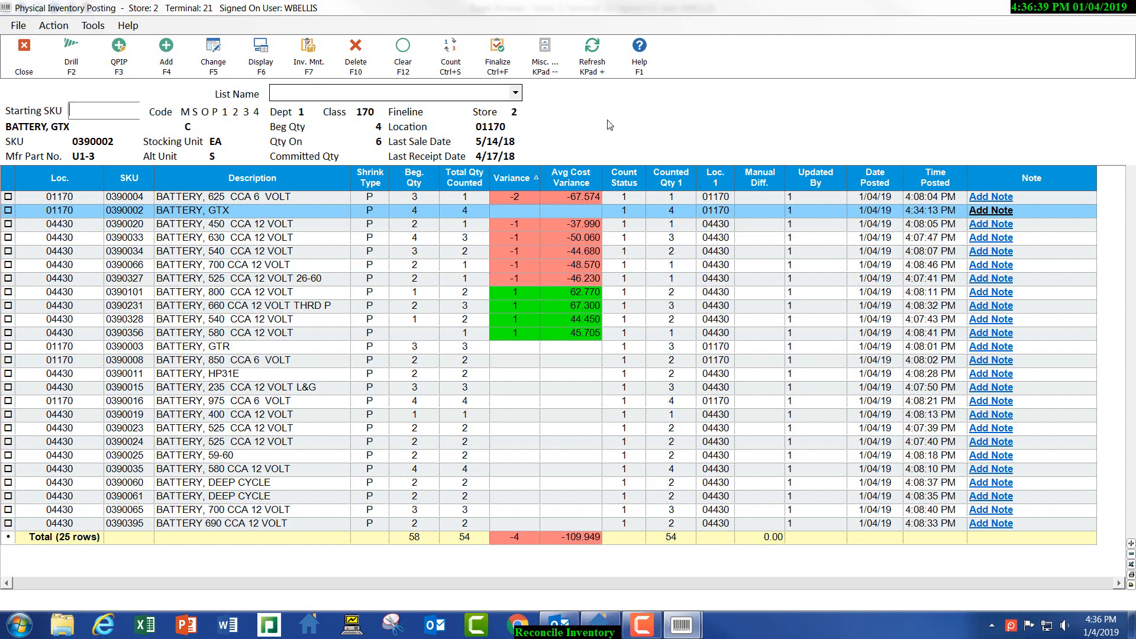
click(593, 52)
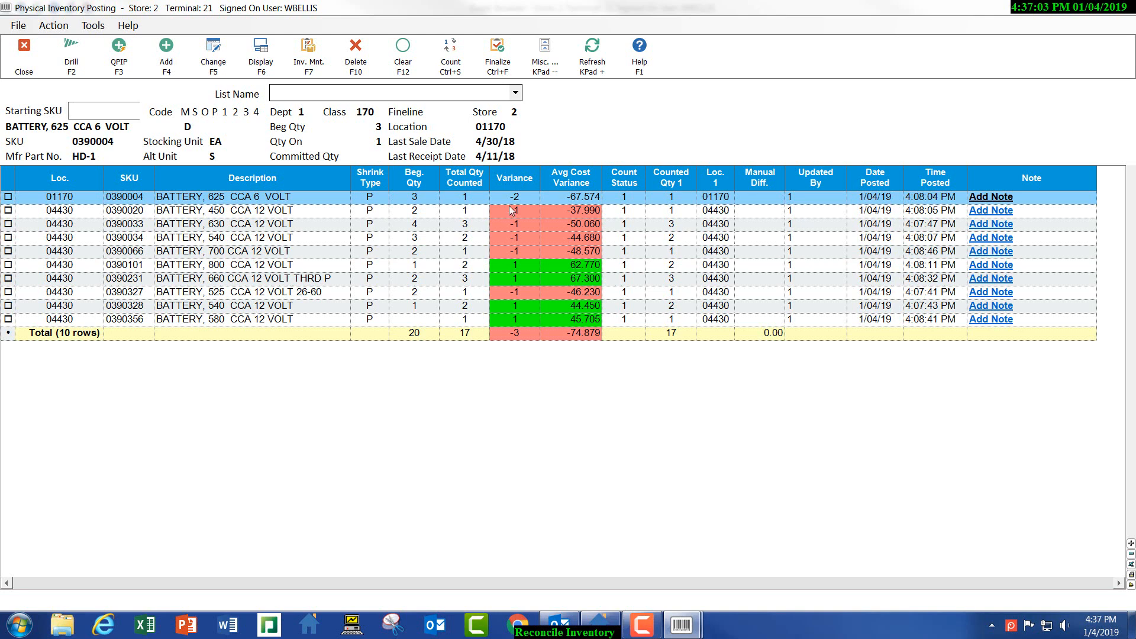
- Start Finalize Counting and open the saved report setup "2 - COUNT SHEETS" in Physical Inventory Reporting
click(499, 51)
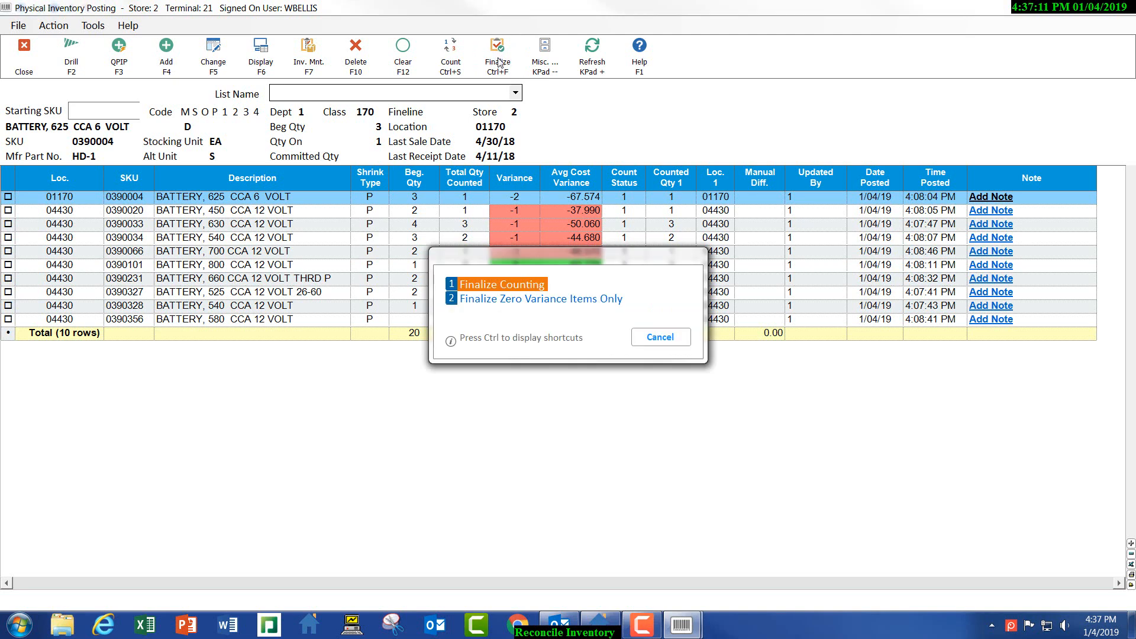
click(496, 284)
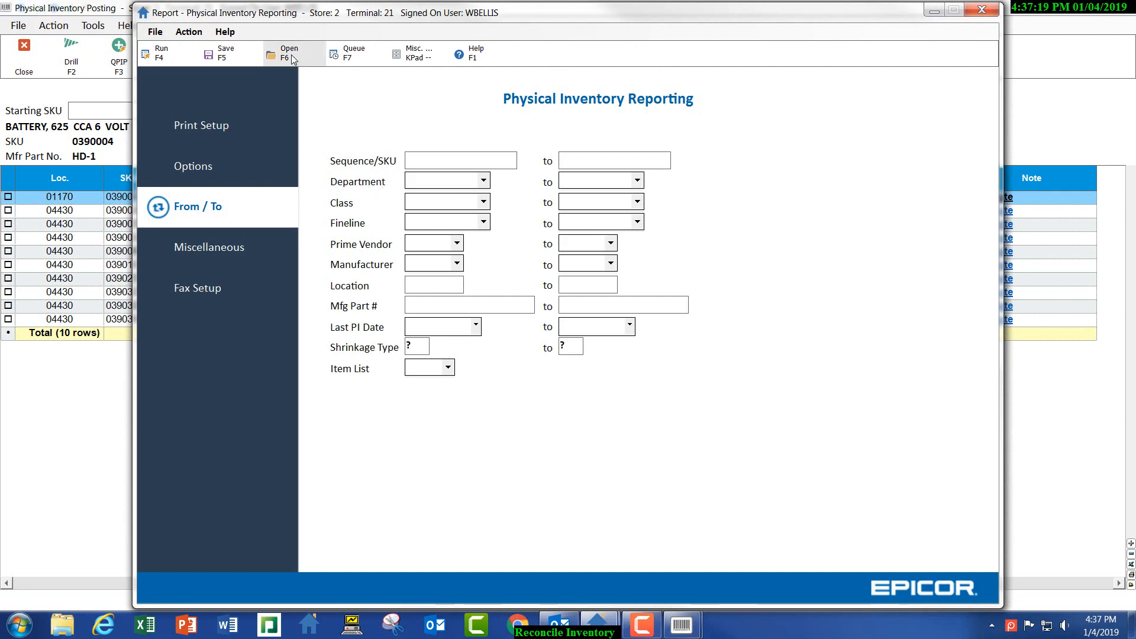
click(290, 53)
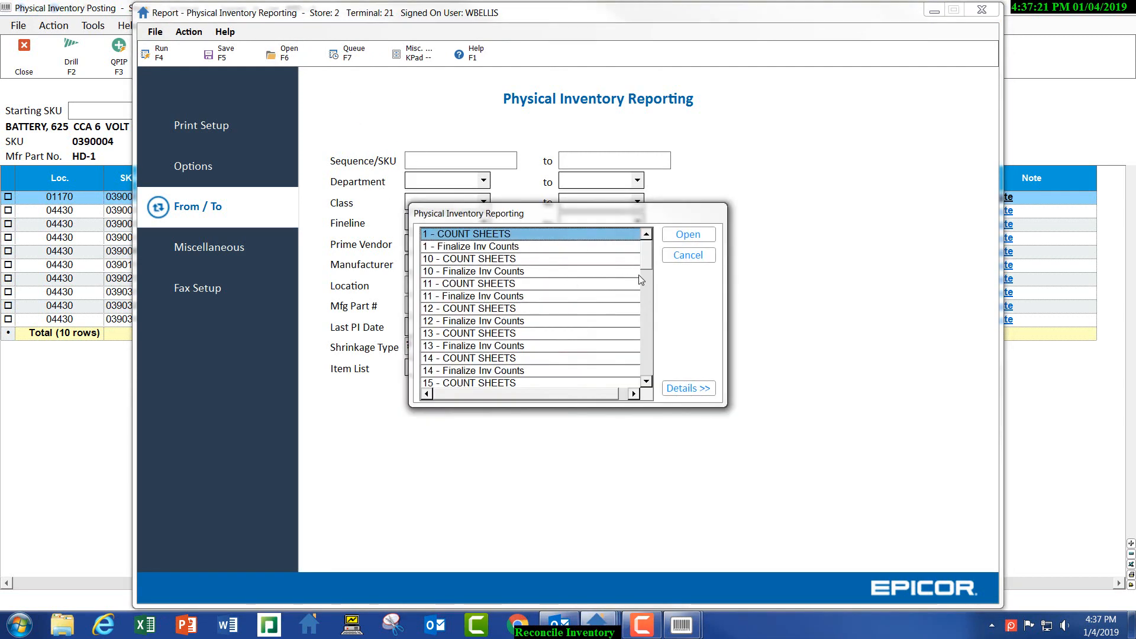
scroll(641, 279, down, 4)
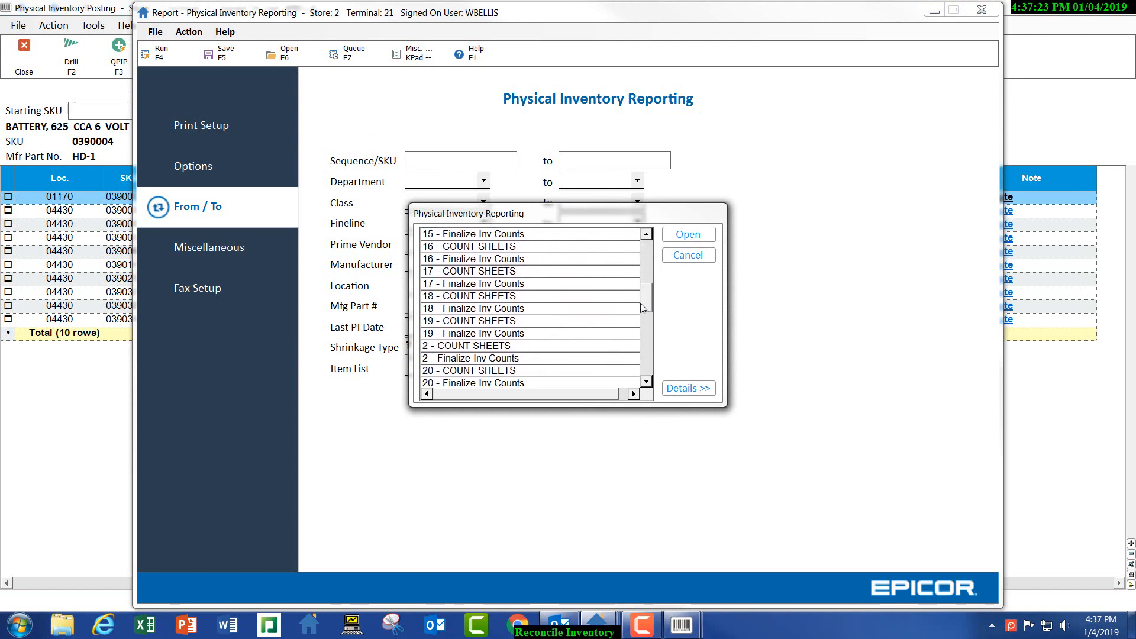
click(504, 346)
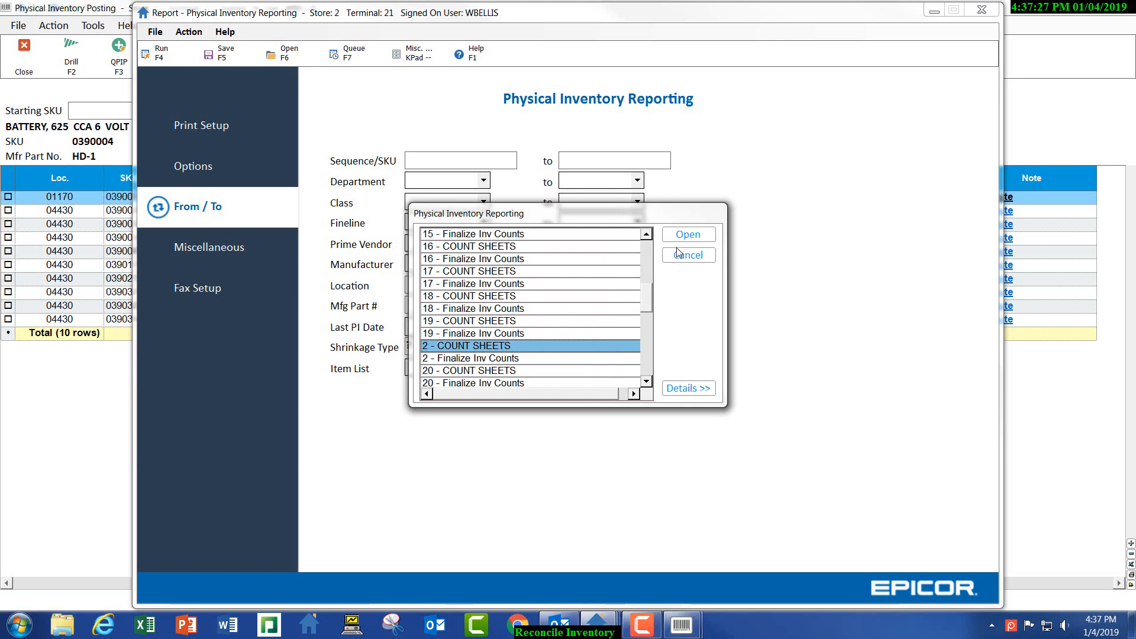
click(689, 235)
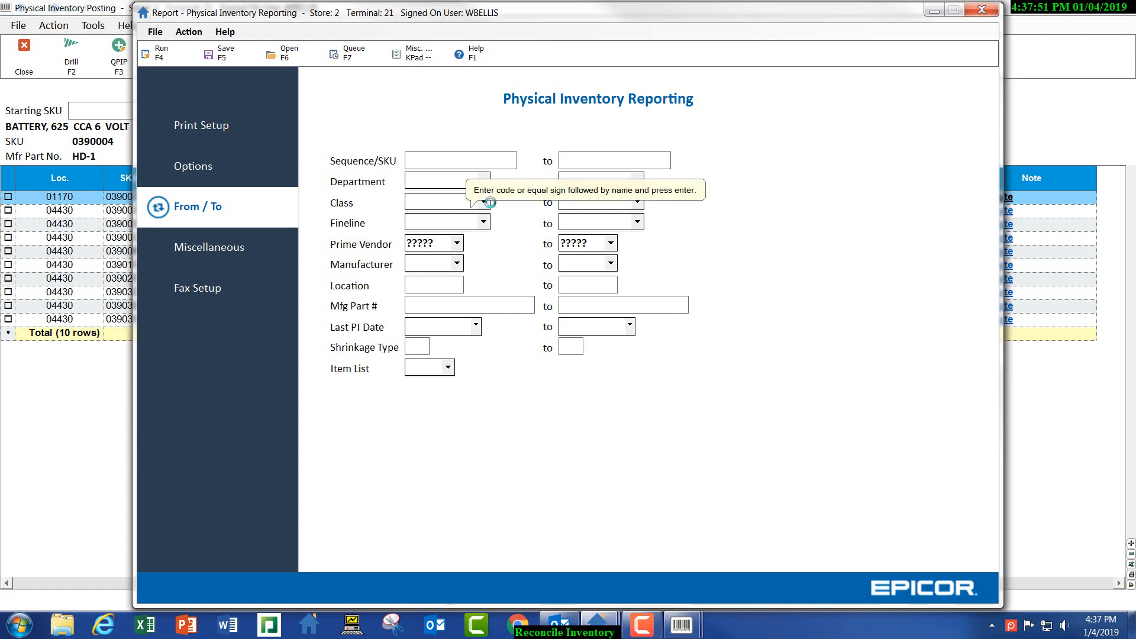
- Limit the report to Prime Vendor 390 to 390, with Load Items to Count and Only Load Items with a Positive QOH enabled
click(441, 243)
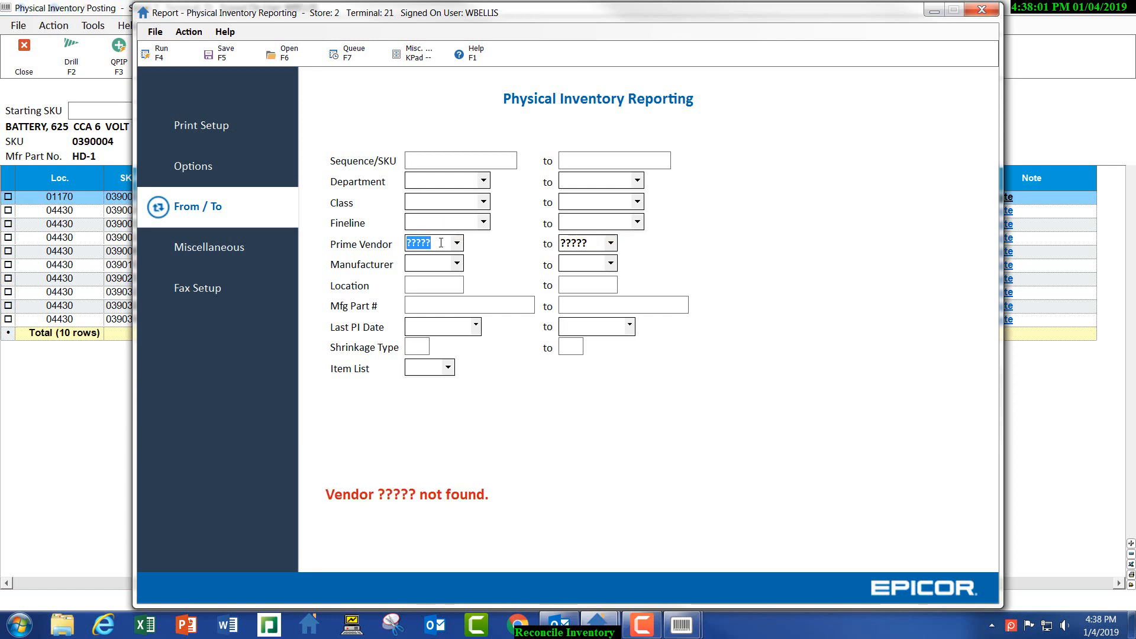
text(39)
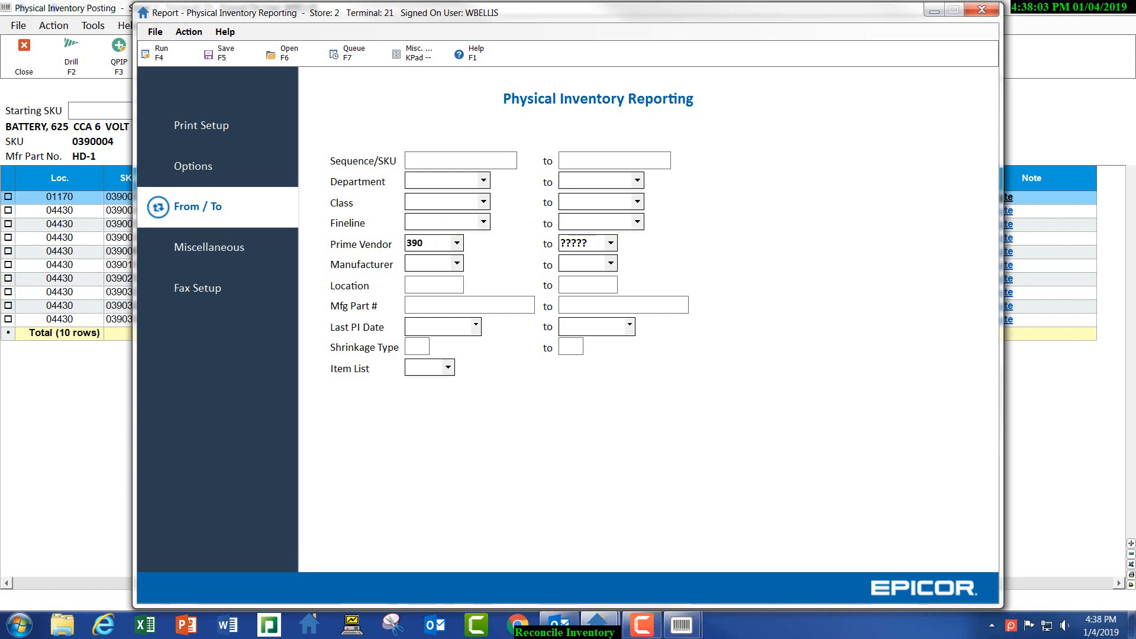
text(0)
key(Tab)
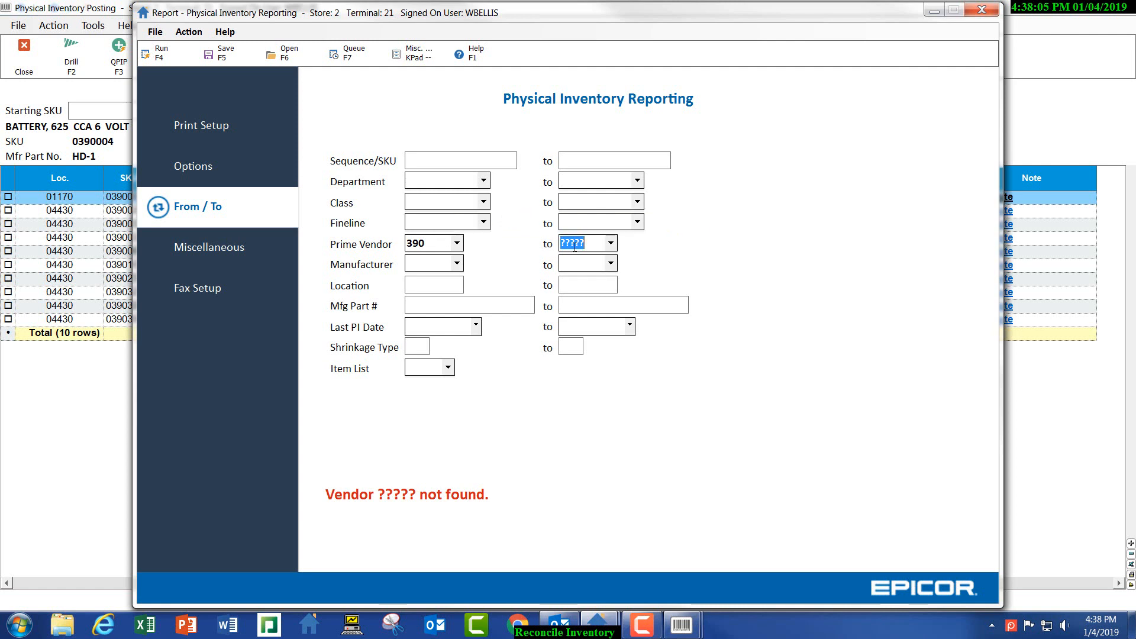
text(390)
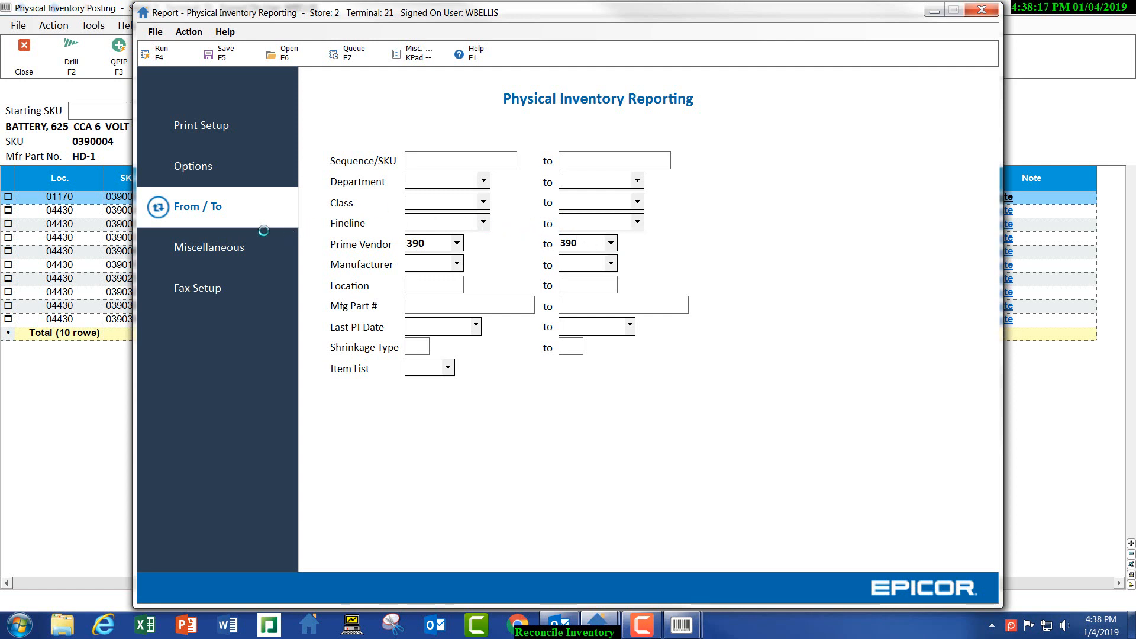
click(198, 168)
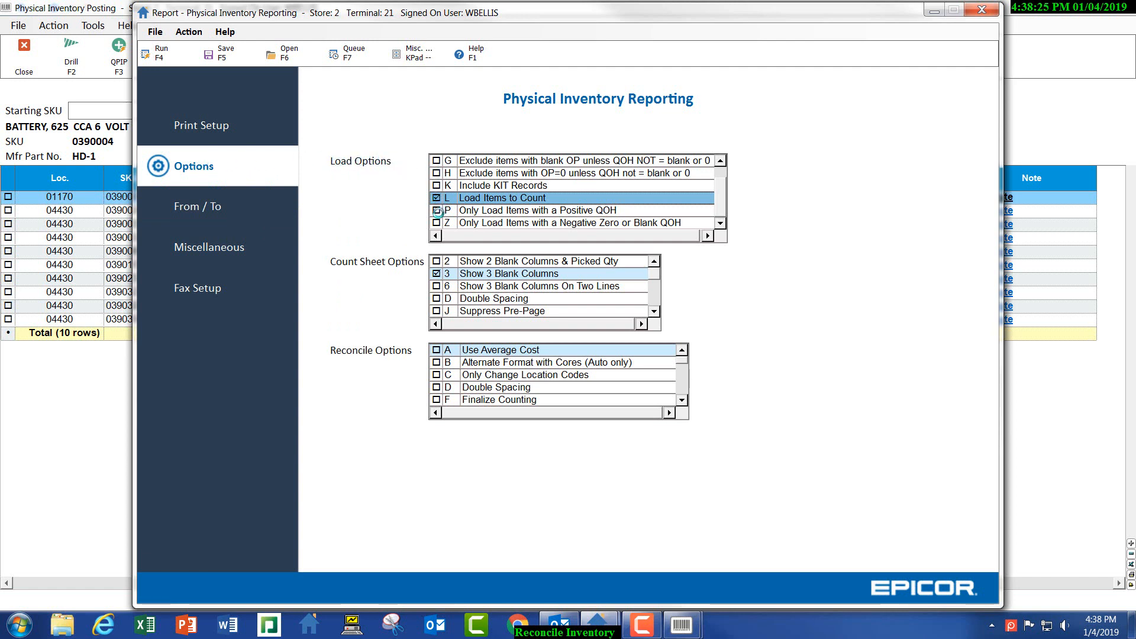
click(438, 211)
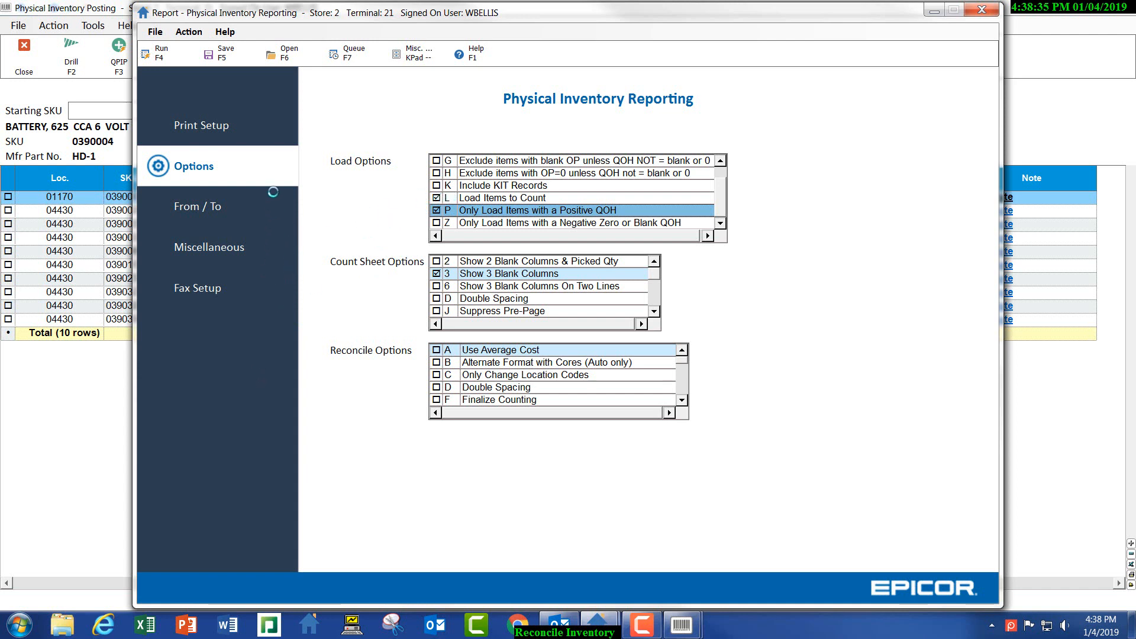
- Set the report's Print To option to Spooler Only, run it and refresh the posting grid
click(216, 130)
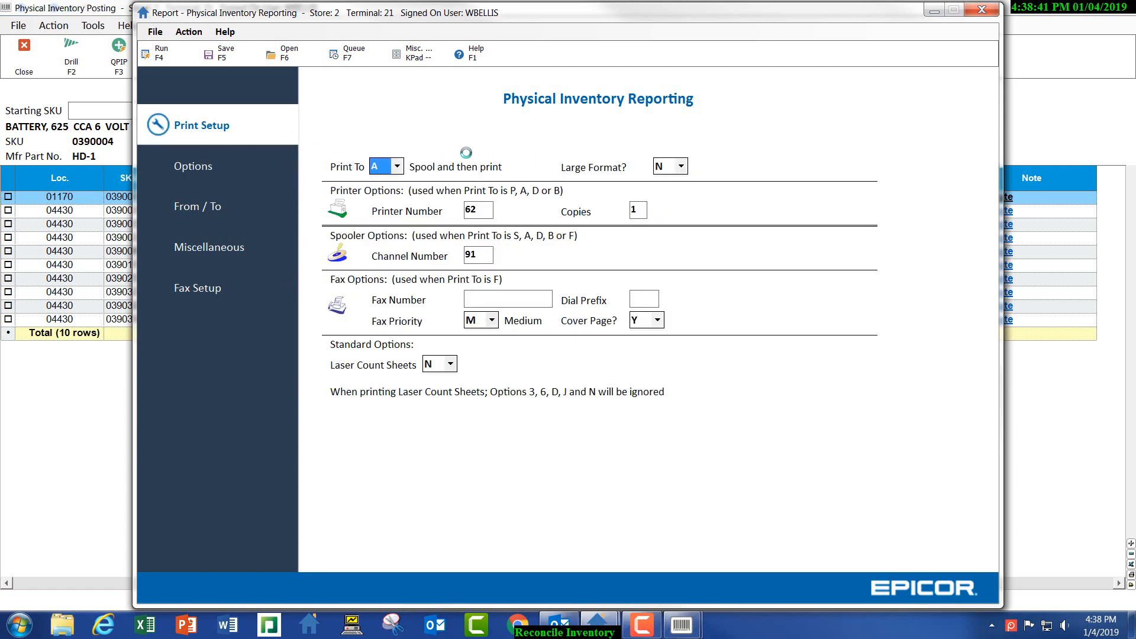
click(396, 167)
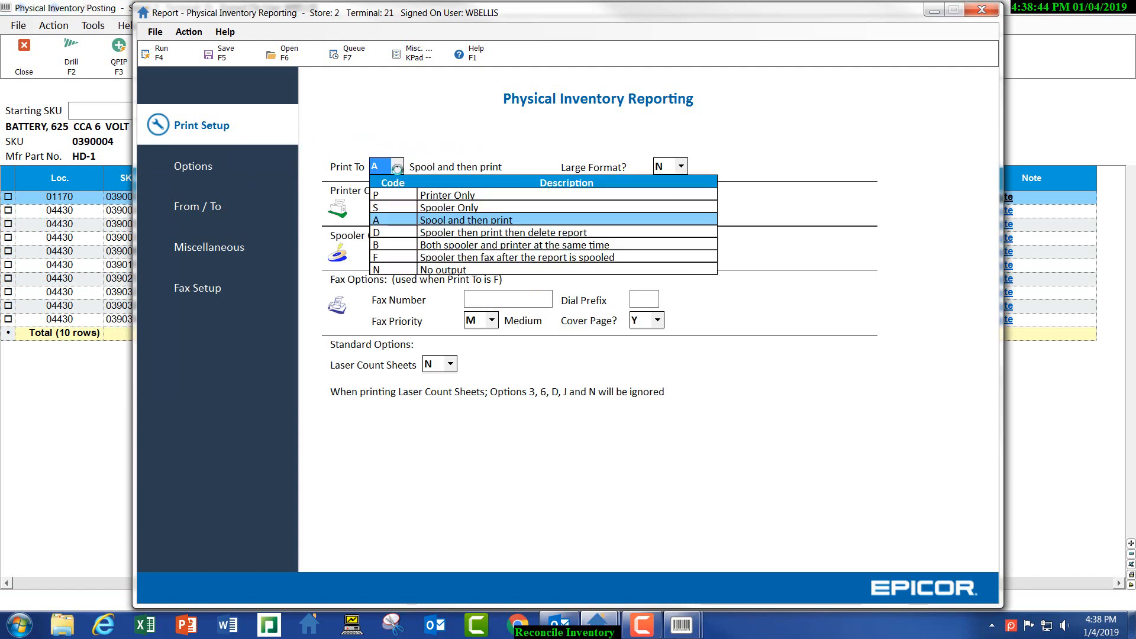
click(422, 207)
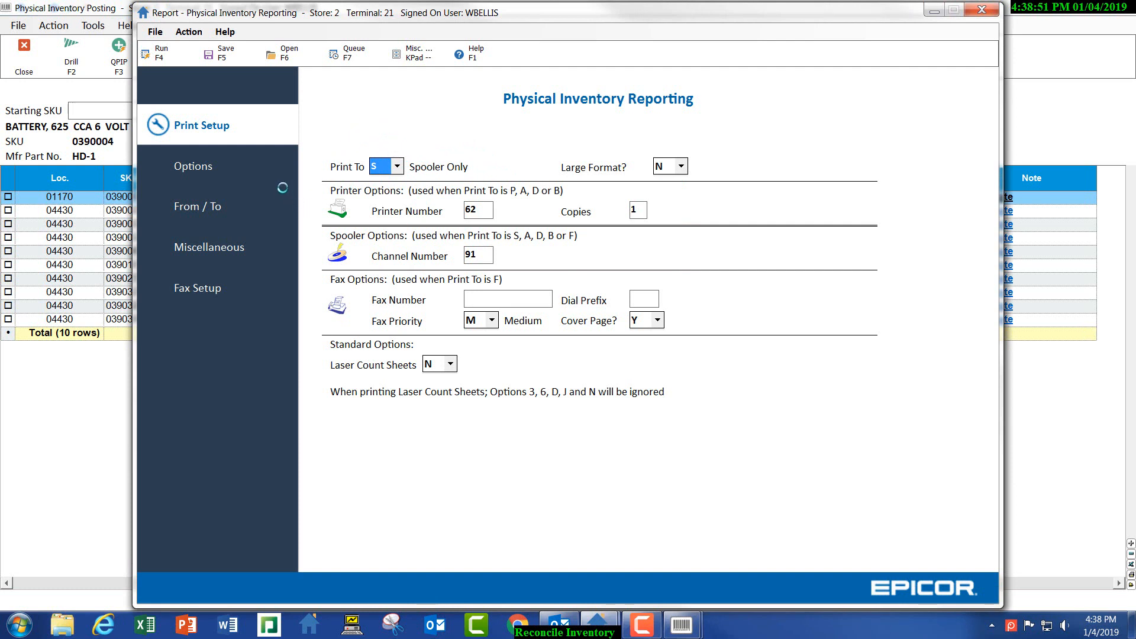
click(164, 59)
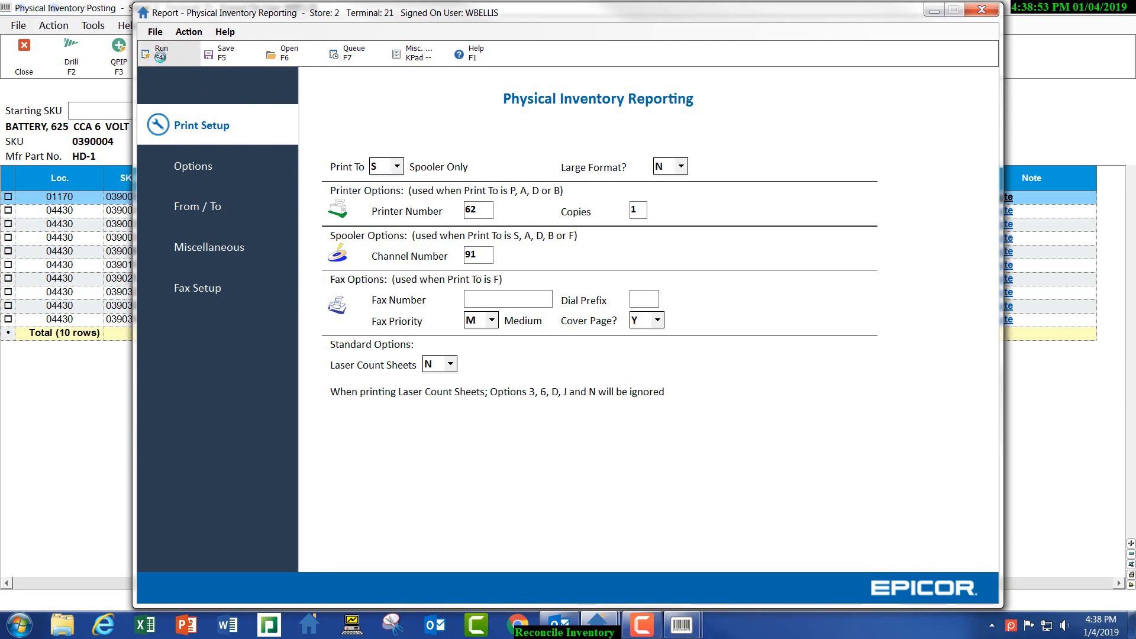
click(546, 364)
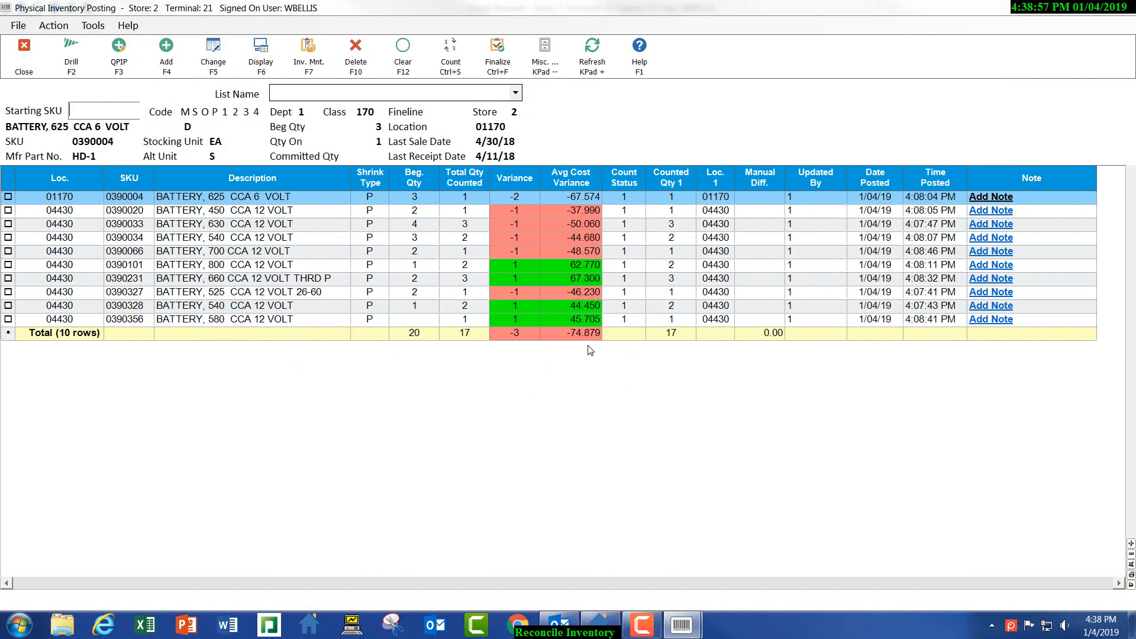
click(592, 52)
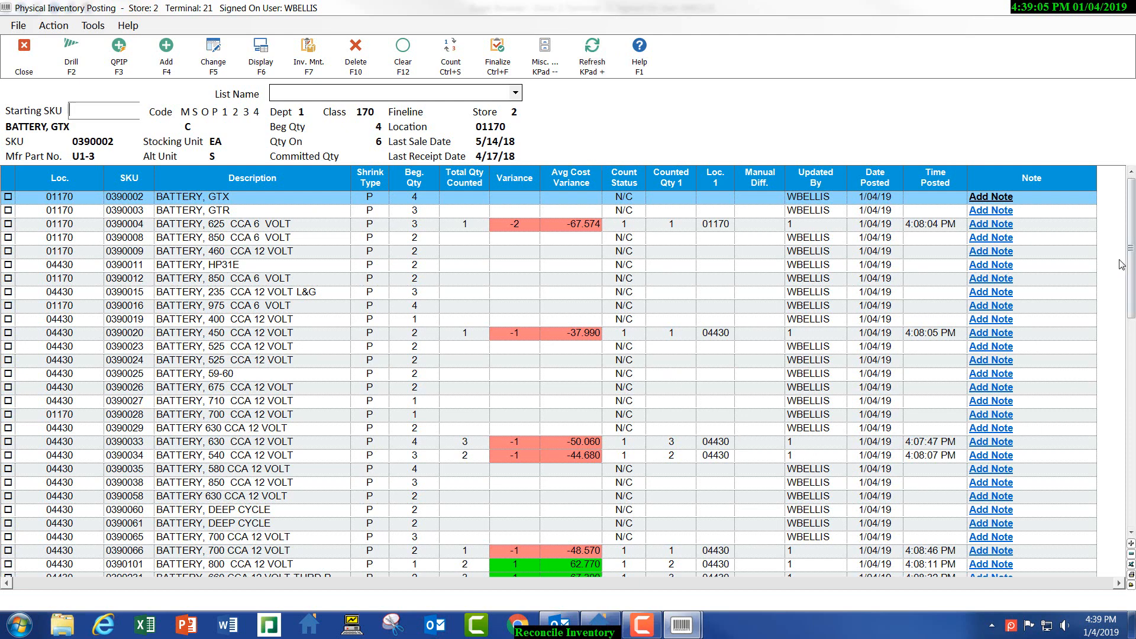
- Filter the posting grid to rows where Count Status contains N/C and review the filtered items
drag(1131, 256, 1120, 198)
right_click(624, 178)
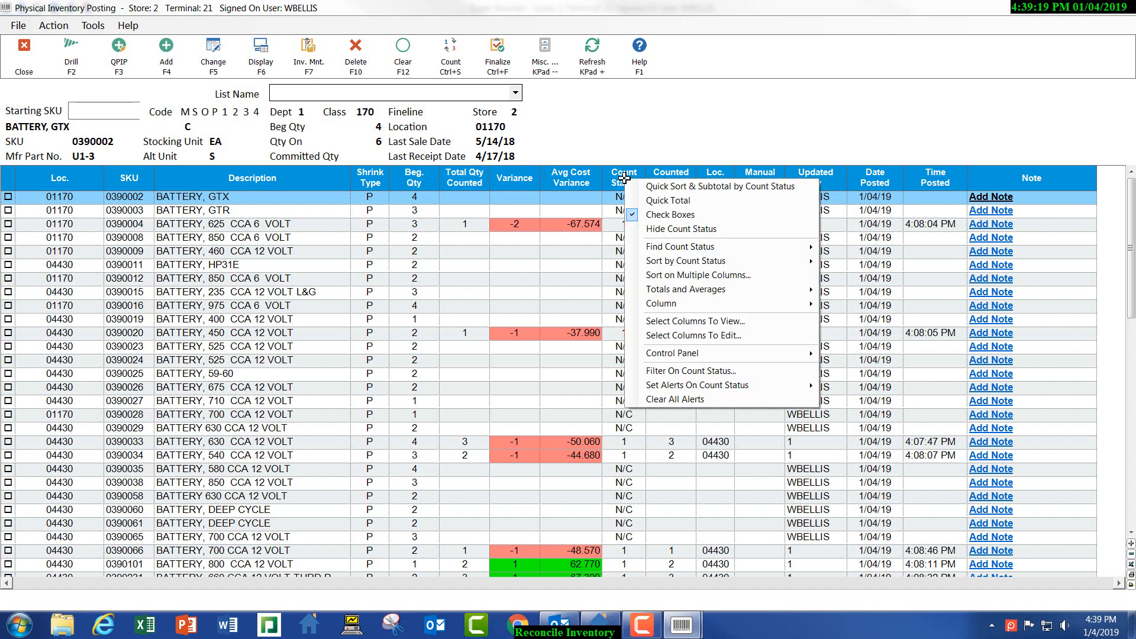
click(700, 372)
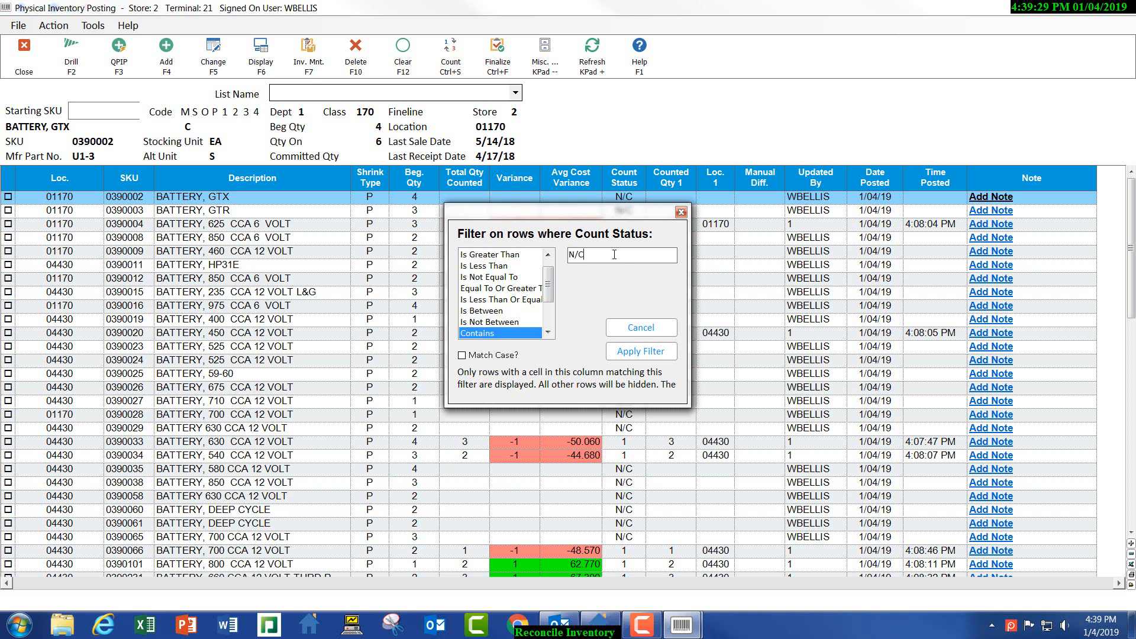
key(Return)
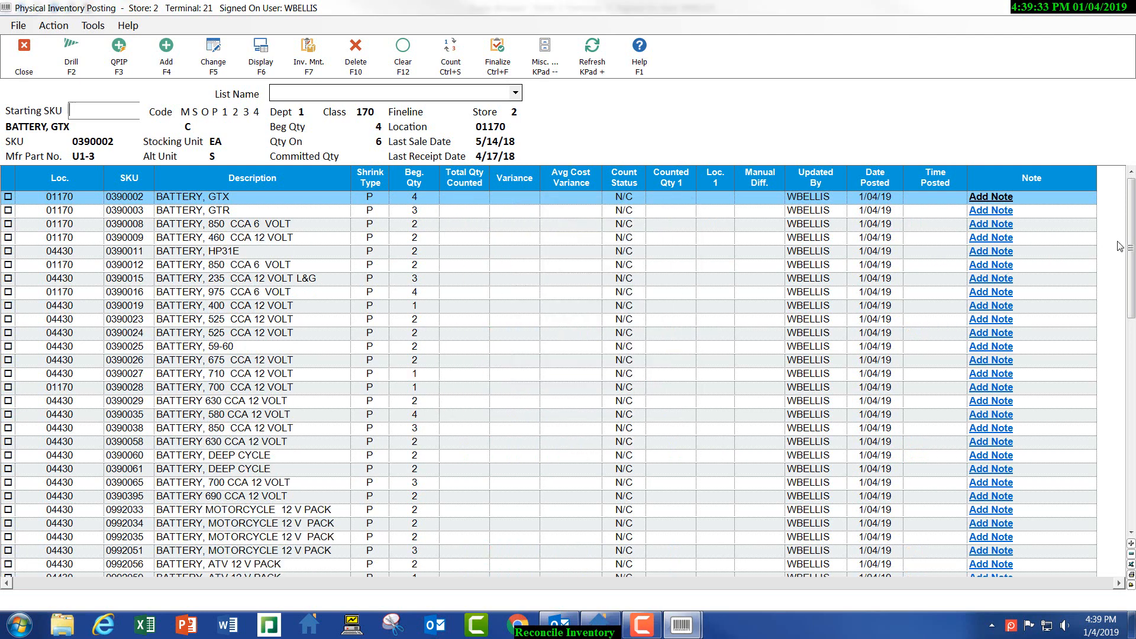
scroll(1132, 239, down, 1)
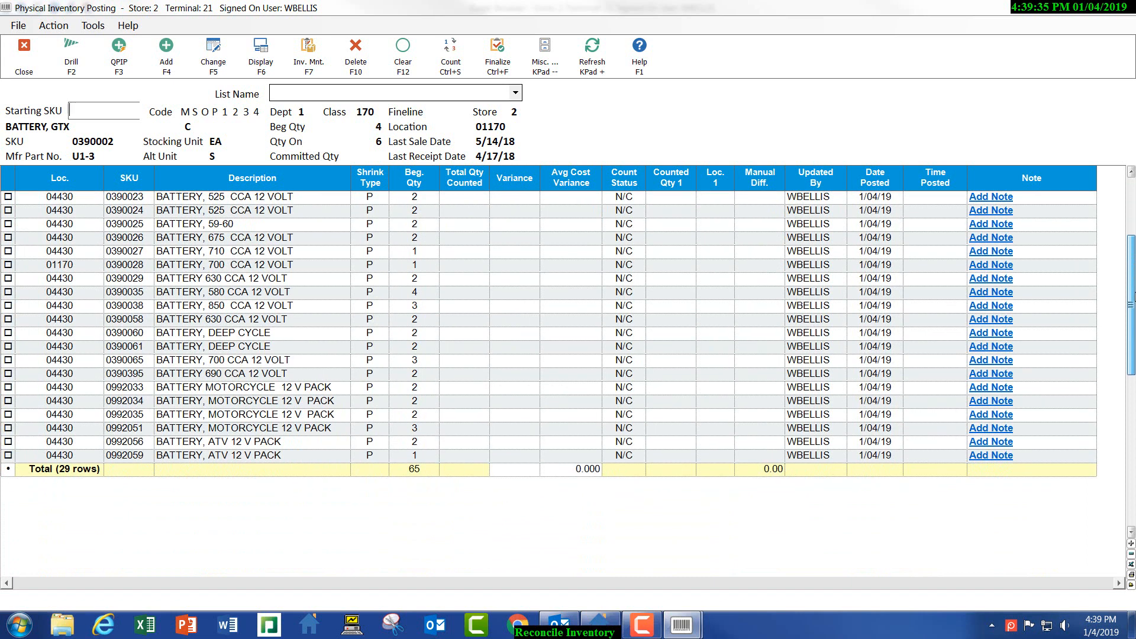
drag(1125, 230, 1112, 161)
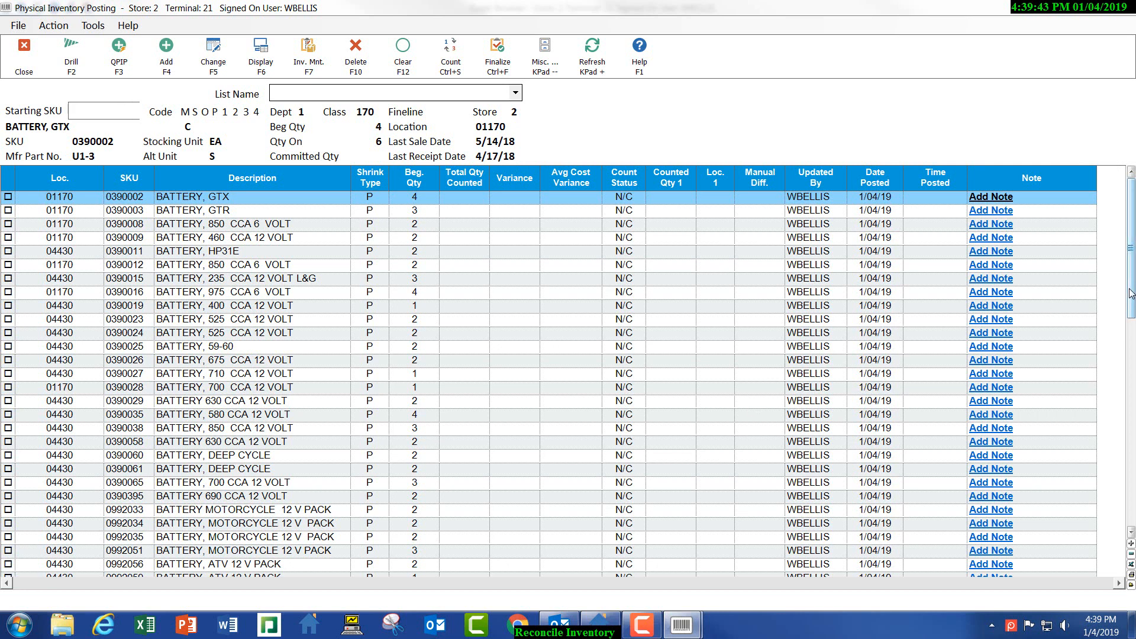
drag(1131, 293, 1120, 211)
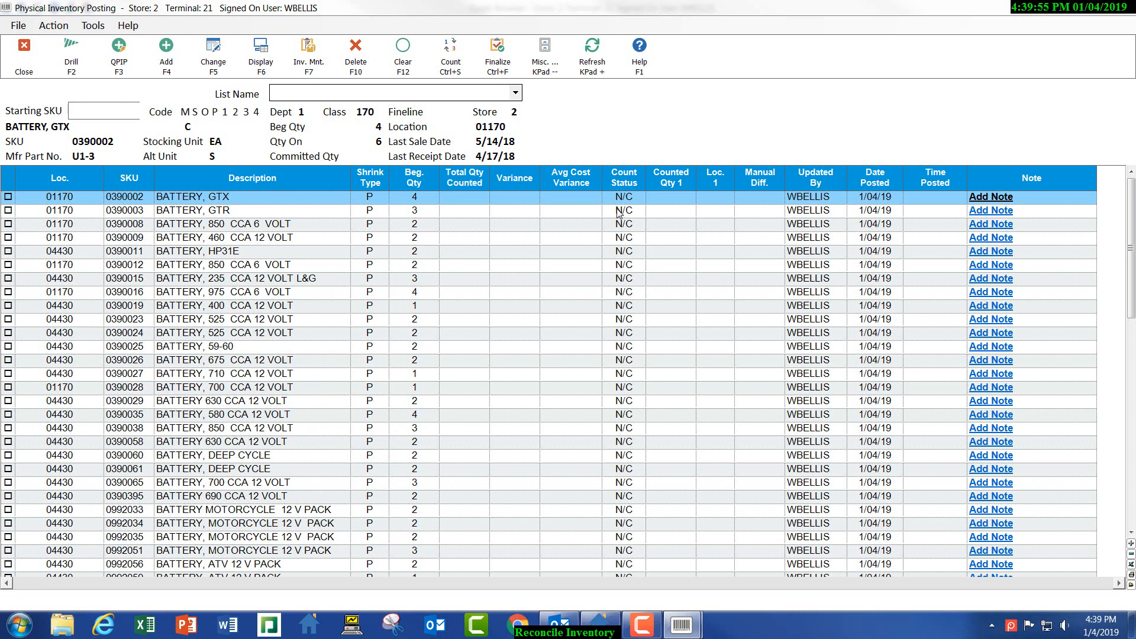
- Enter Counted Qty 1 values 4, 3, 2, 2, 2 and 2 for SKUs 0390002 through 0390012
click(663, 198)
text(4)
key(Return)
text(3)
key(Return)
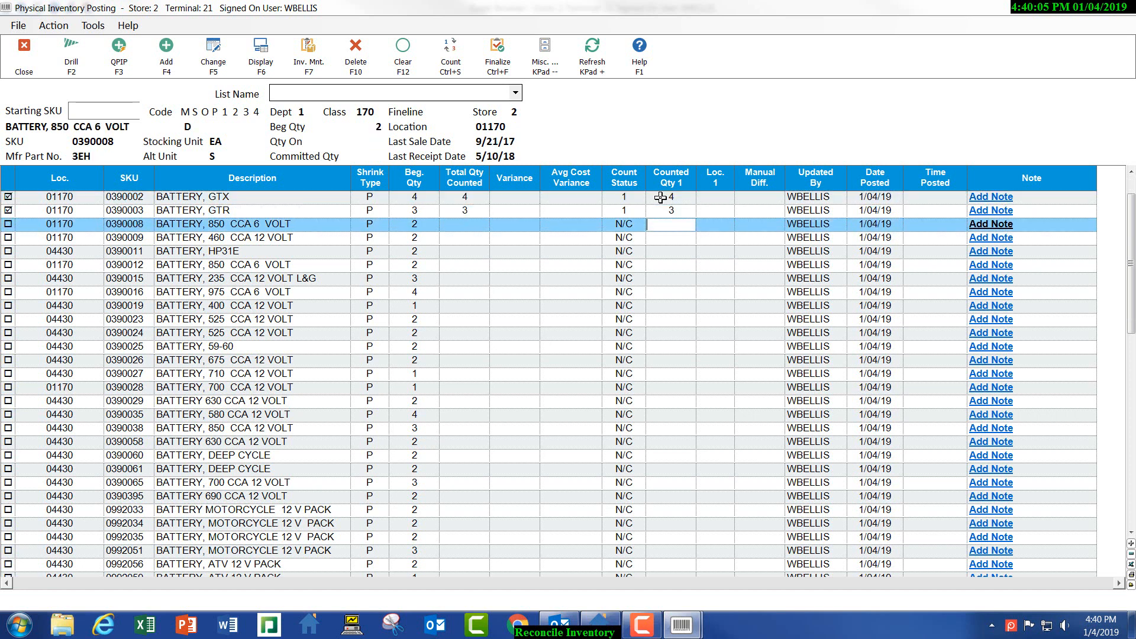
text(2)
key(Return)
text(2)
key(Return)
text(2)
key(Return)
text(2)
key(Return)
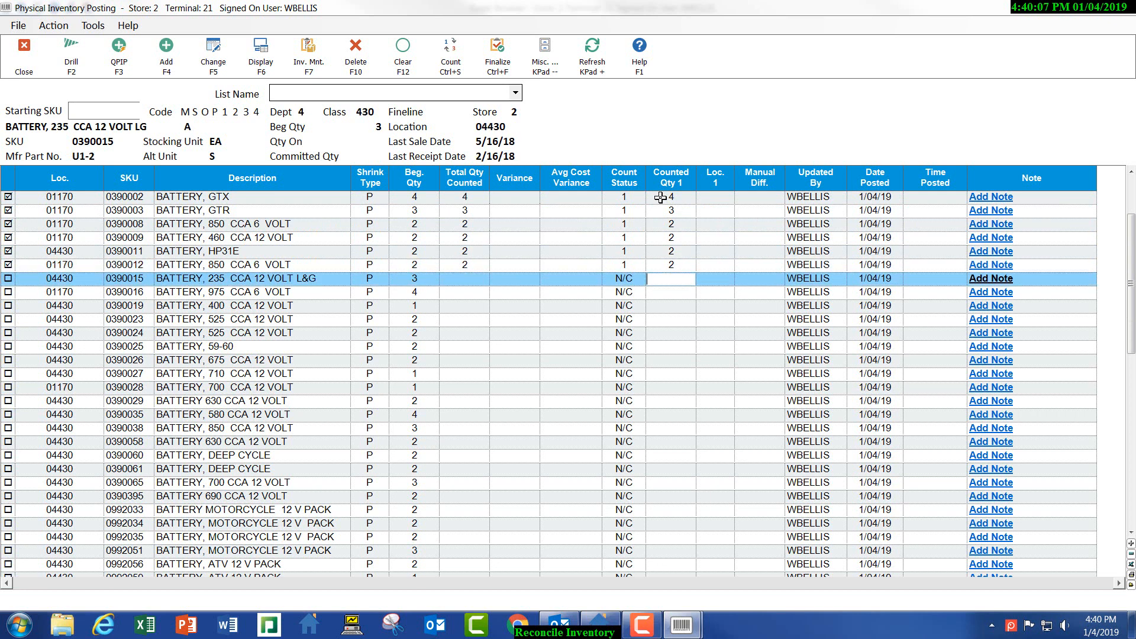
- Enter Counted Qty 1 values 3, 4, 1, 2, 2, 2, 2 and 1 for SKUs 0390015 through 0390027
text(3)
key(Return)
text(4)
key(Return)
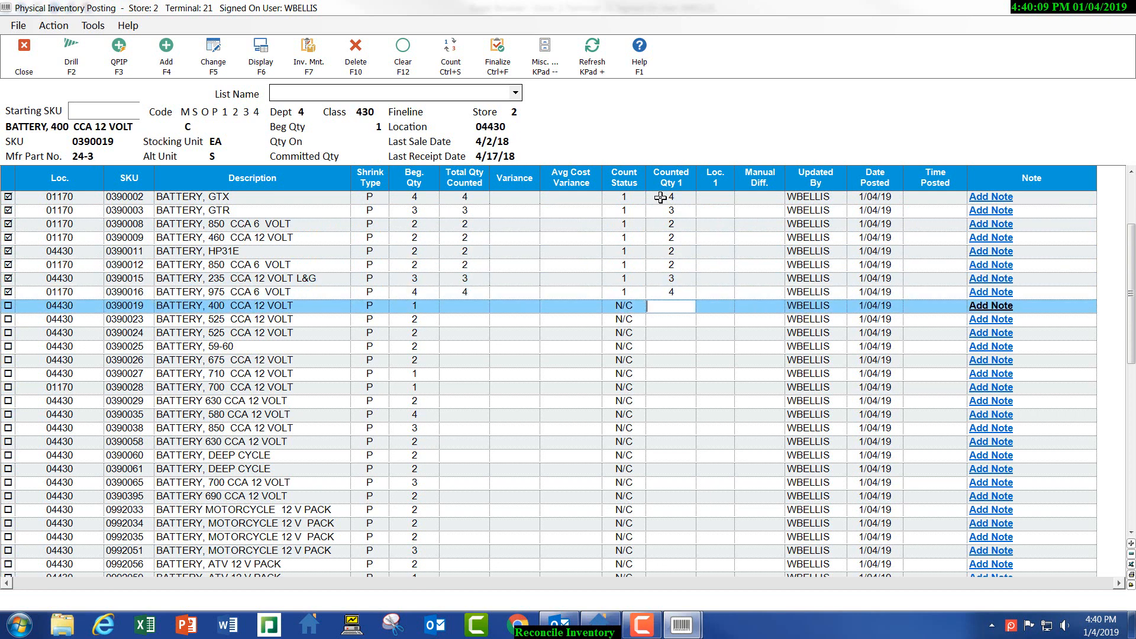
text(1)
key(Return)
text(2)
key(Return)
text(2)
key(Return)
text(2)
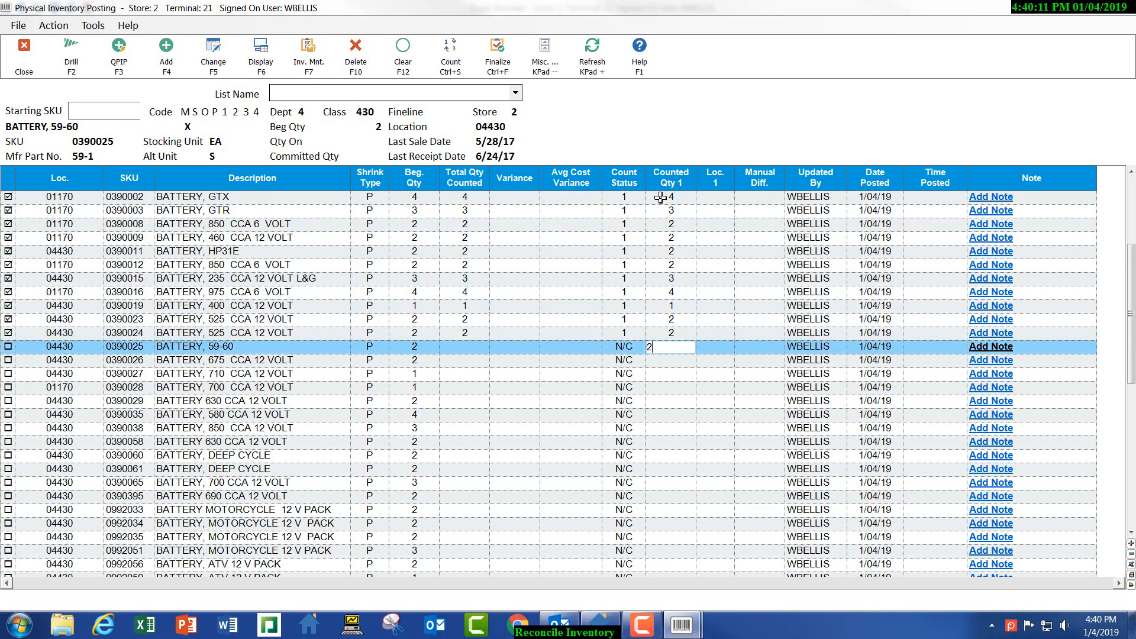
key(Return)
text(2)
key(Return)
text(1)
key(Return)
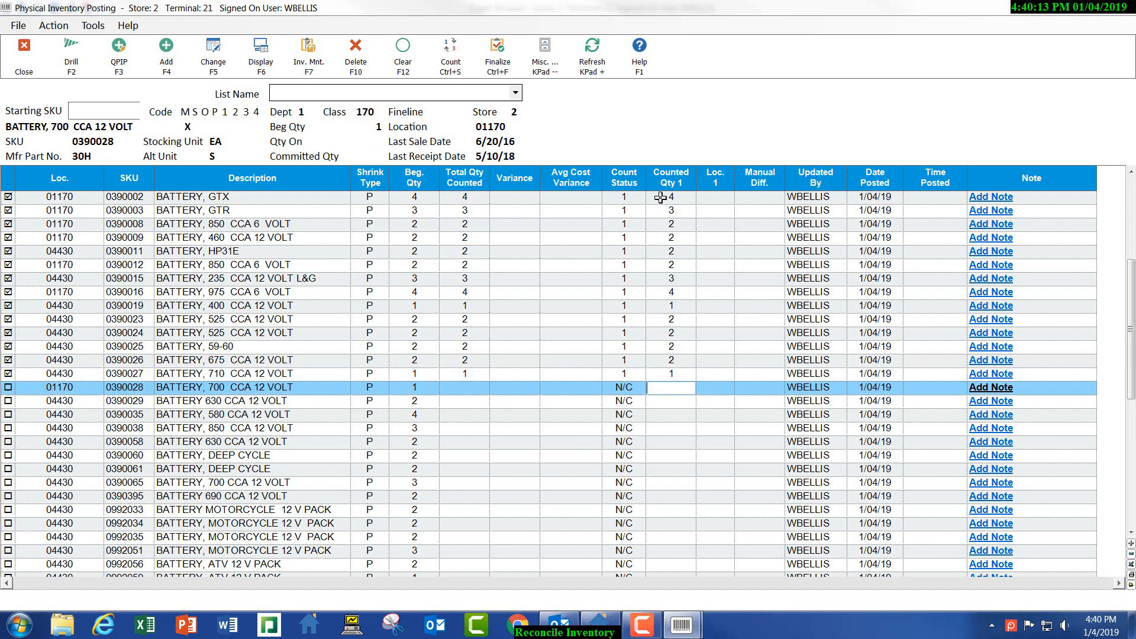
- Enter Counted Qty 1 values 1, 2, 4, 3, 2, 2 and 2 for SKUs 0390028 through 0390061
text(1)
key(Return)
text(2)
key(Return)
text(4)
key(Return)
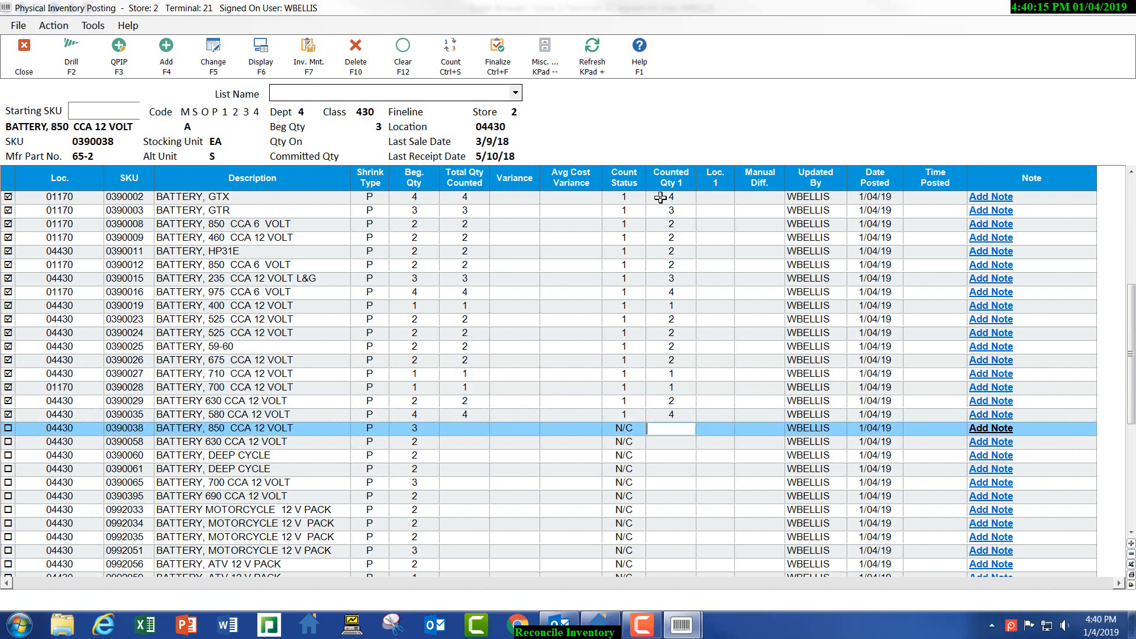
text(3)
key(Return)
text(2)
key(Return)
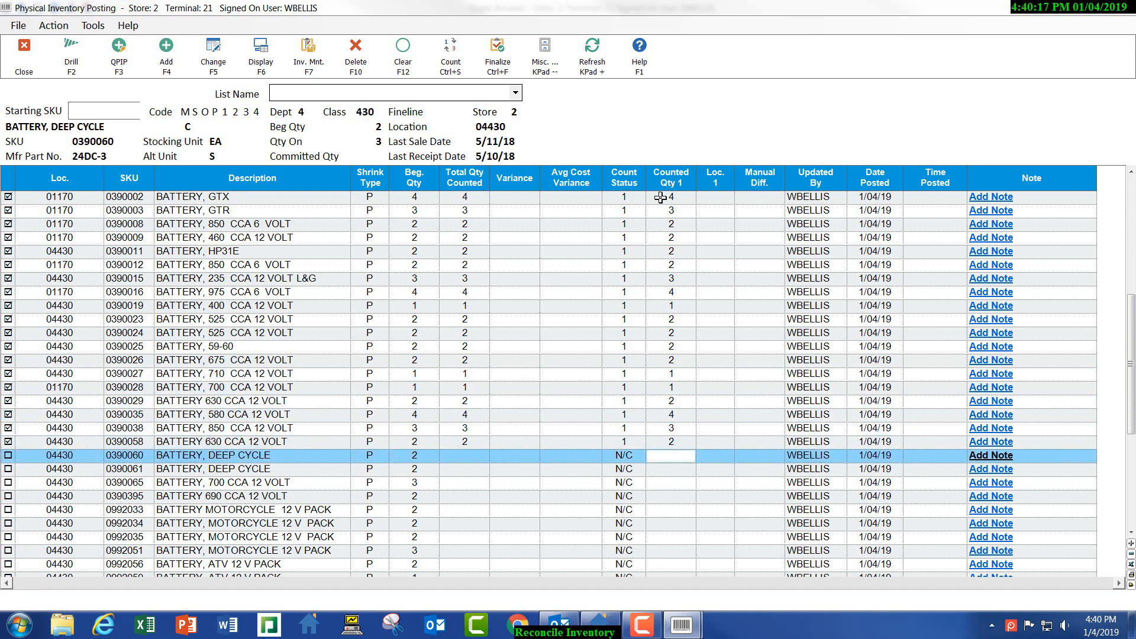
text(2)
key(Return)
text(2)
key(Return)
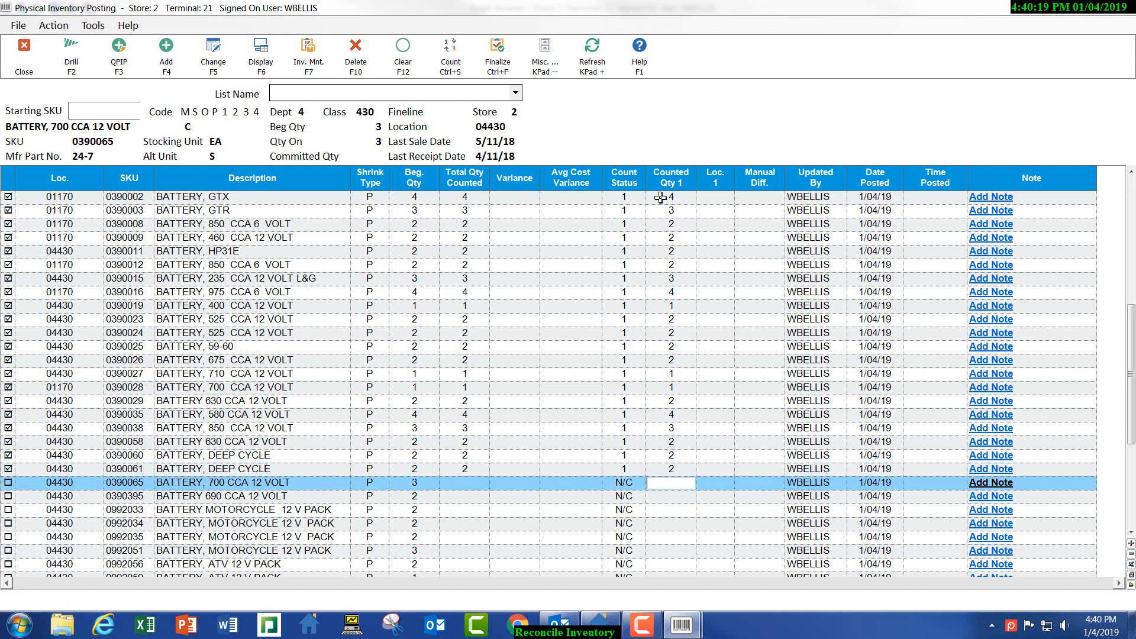
- Enter Counted Qty 1 values 3, 2, 2, 2, 2 and 3 for SKUs 0390065 through 0992051
text(3)
key(Return)
text(2)
key(Return)
text(2 2)
key(Return)
text(2)
key(Return)
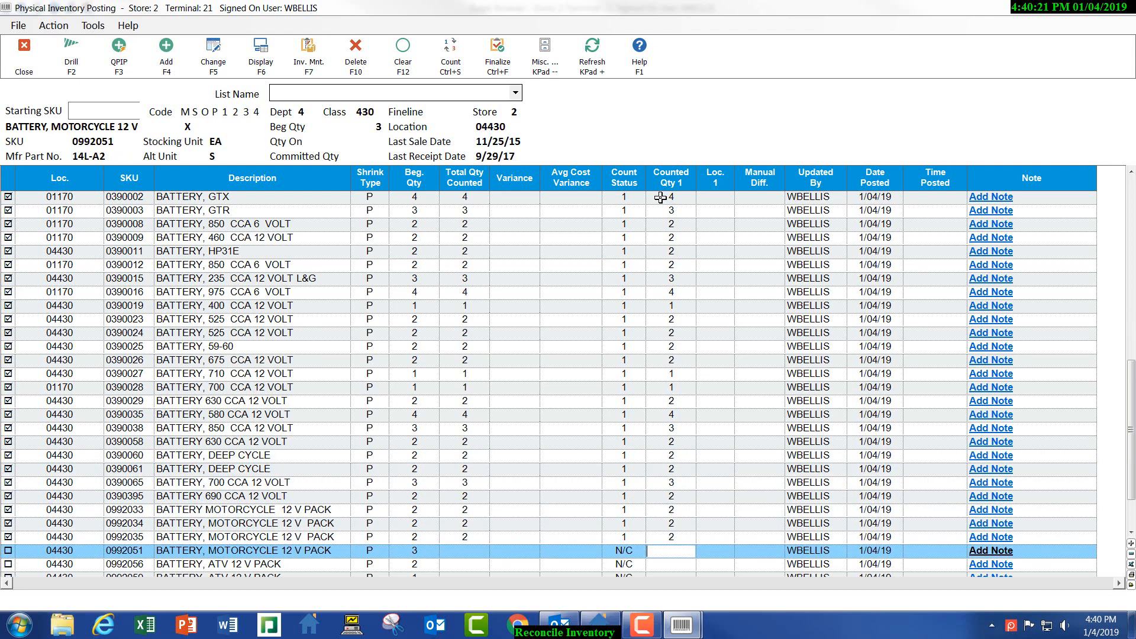
text(3)
key(Return)
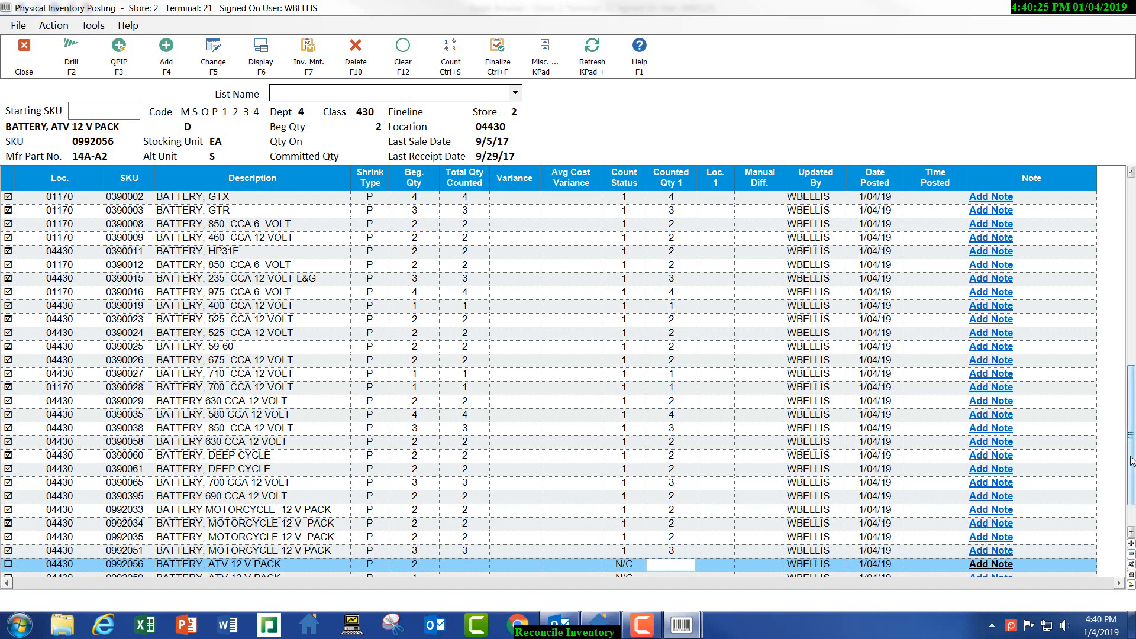
- Enter Counted Qty 1 values 2 and 1 for SKUs 0992056 and 0992059, and save the changed records
drag(1131, 455, 1132, 426)
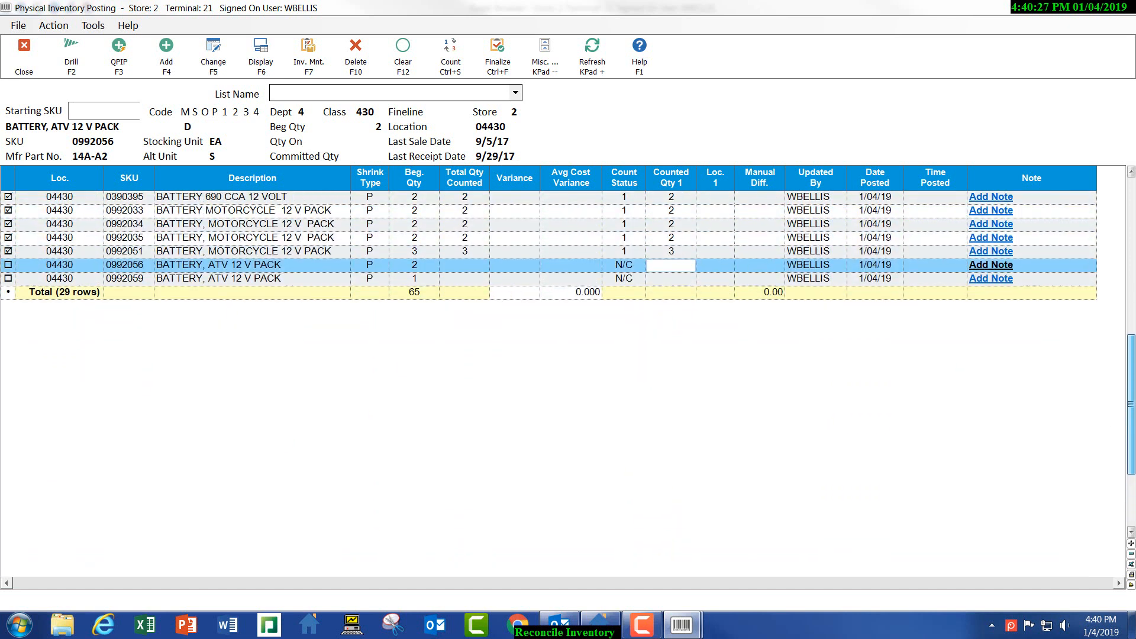
text(2)
key(Return)
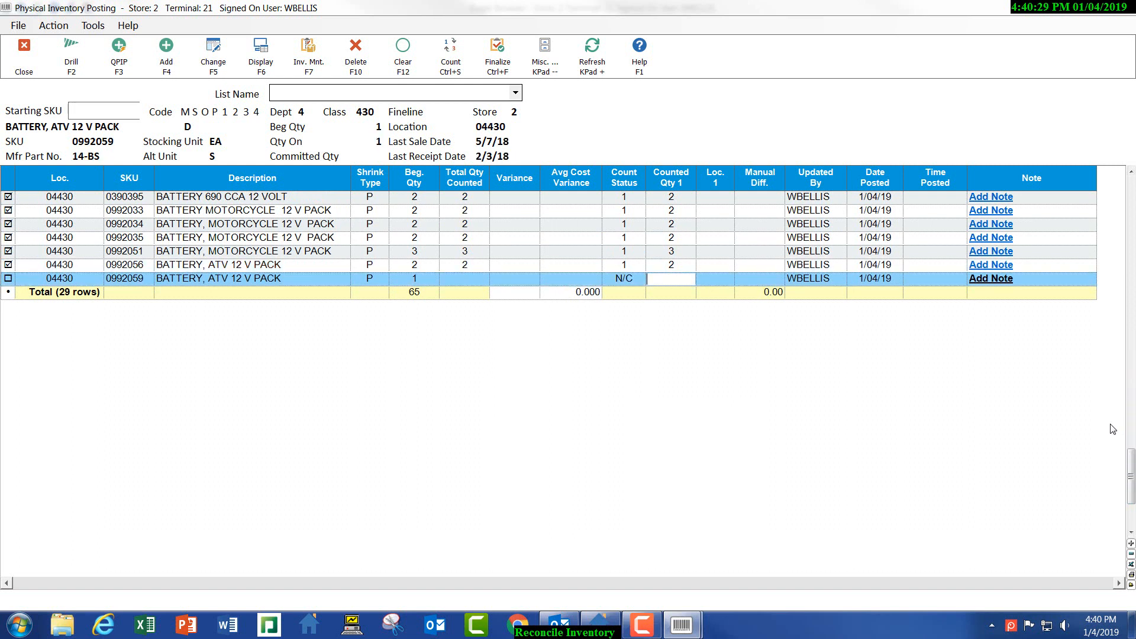
text(1)
drag(1130, 481, 1098, 204)
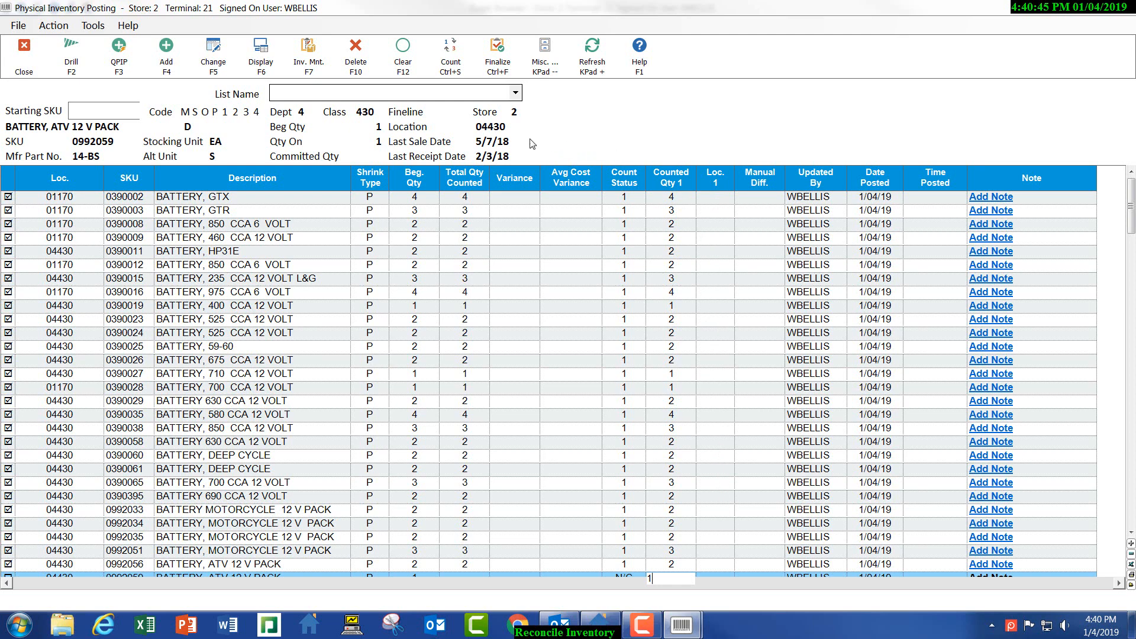
click(214, 58)
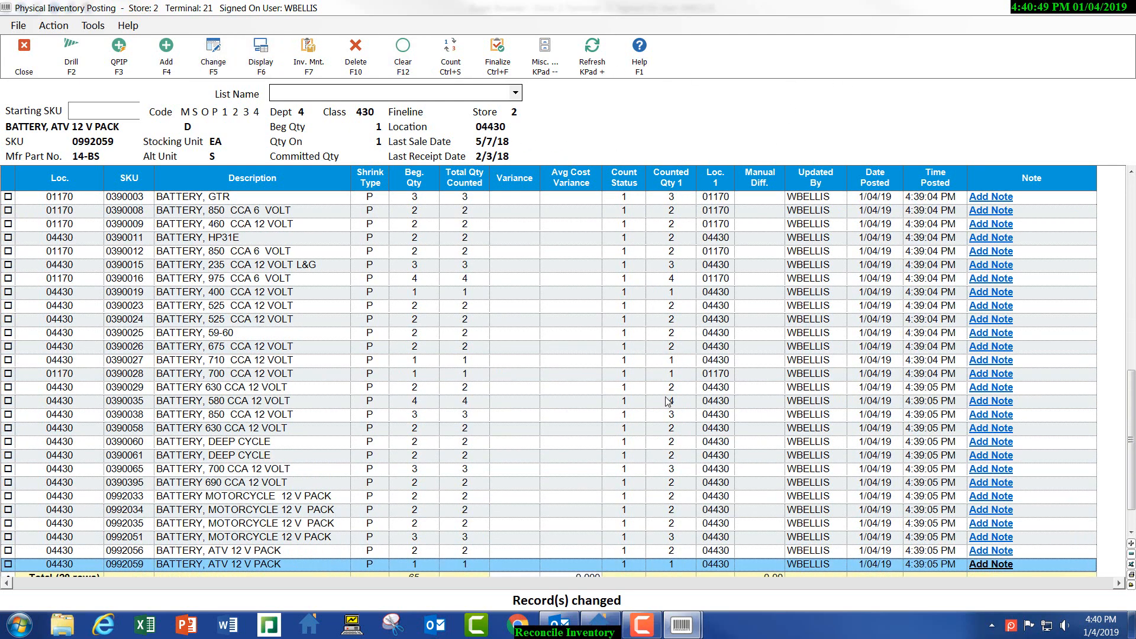
- Clear all filters from the posting grid and sort the items by Variance in ascending order
drag(1131, 473, 1098, 206)
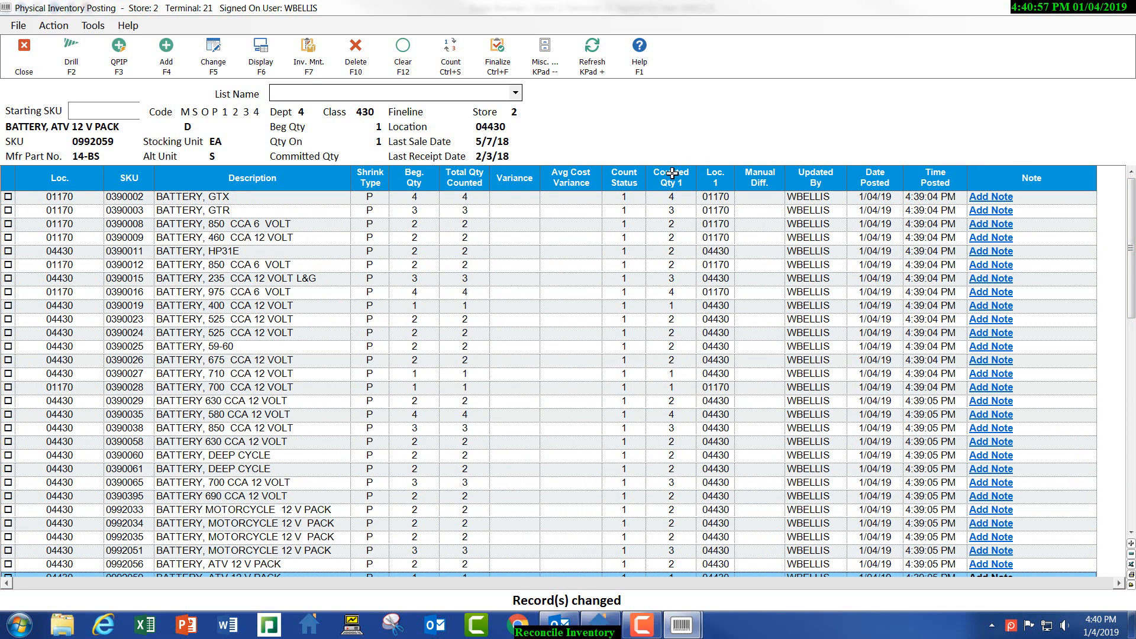
right_click(627, 176)
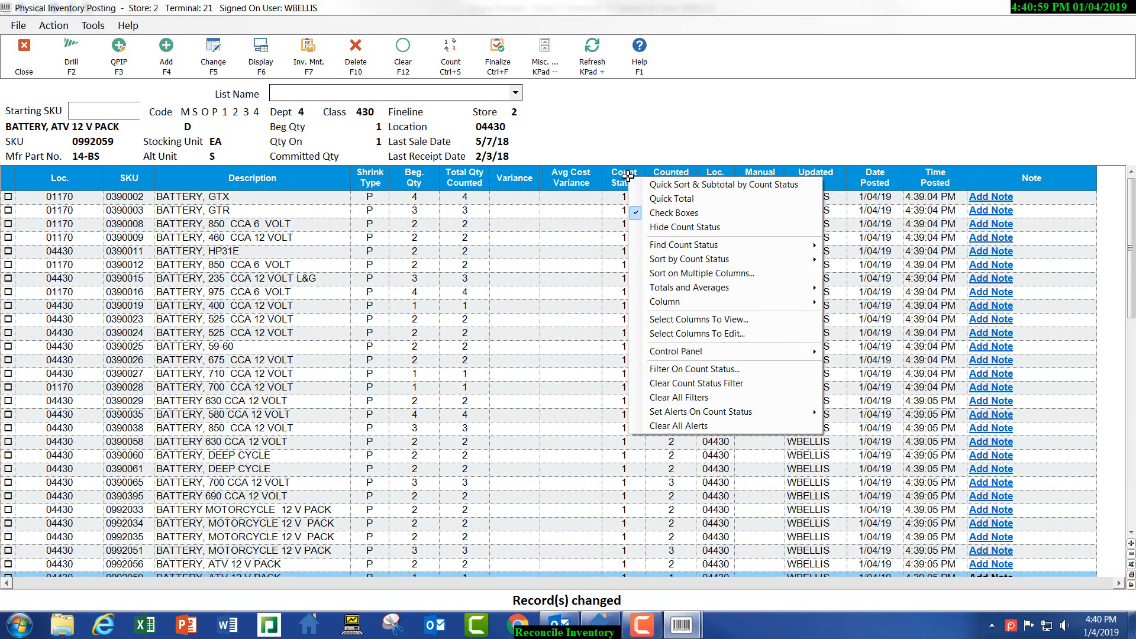
click(691, 398)
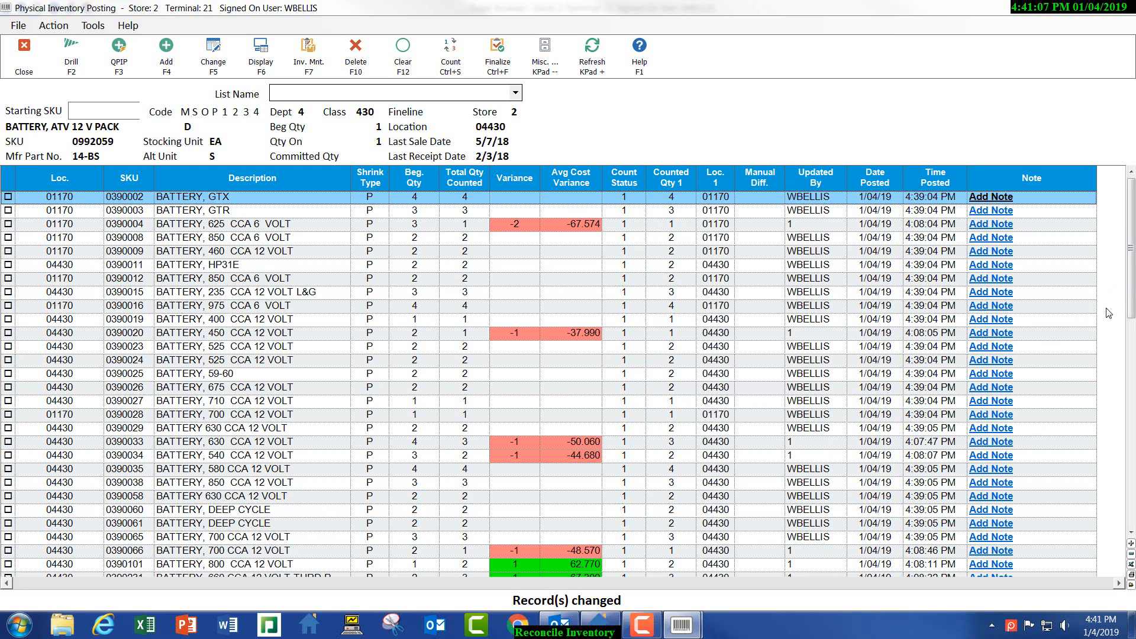
scroll(1131, 314, down, 1)
drag(1129, 309, 1102, 223)
drag(522, 179, 522, 179)
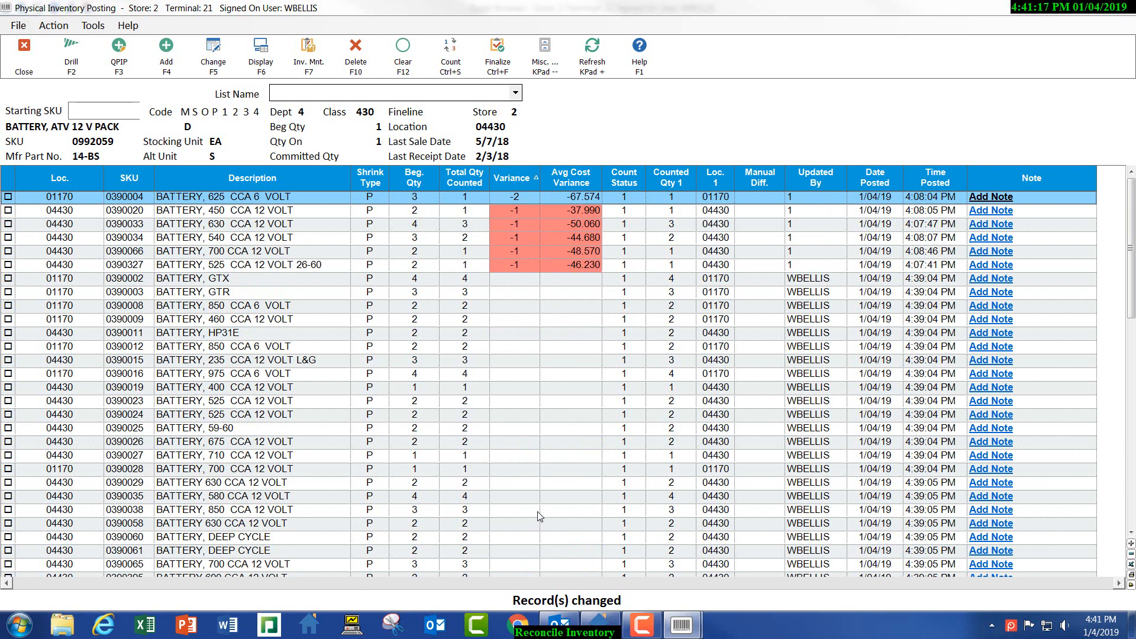
- Run Finalize Counting for store 2 with Shrinkage Type and User ID blank, exit the report, and refresh the posting grid
click(496, 61)
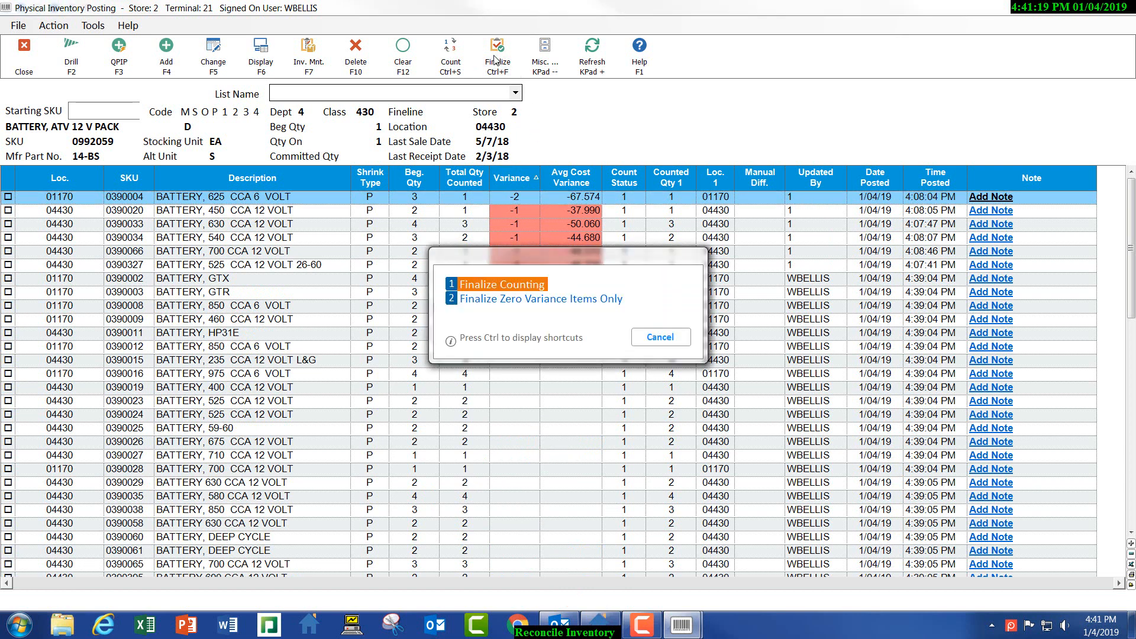
click(512, 289)
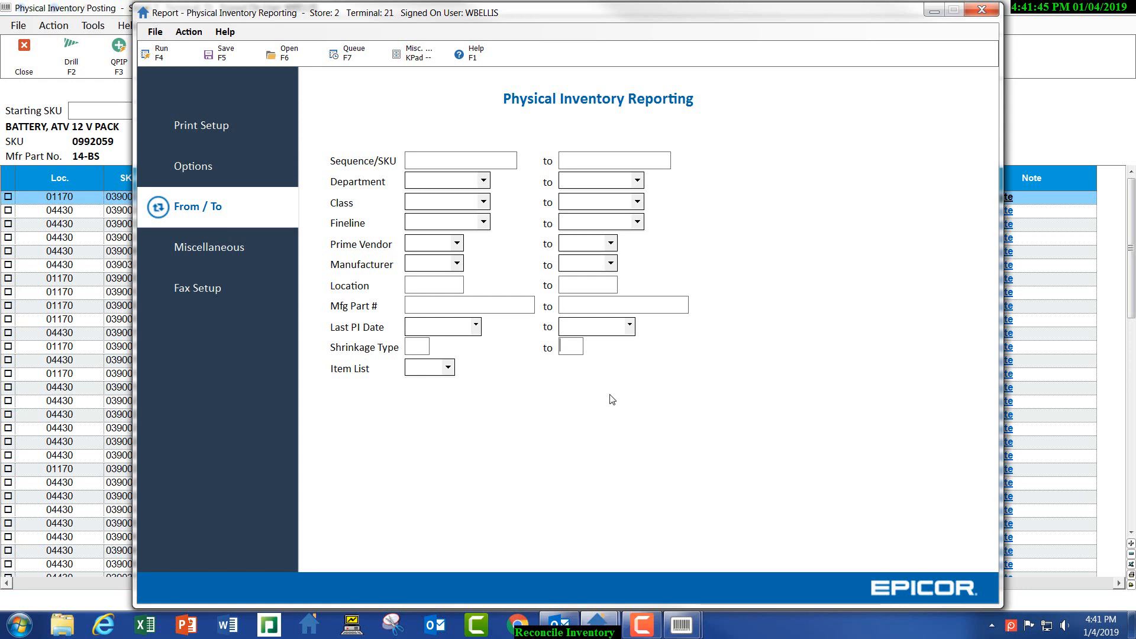
click(205, 248)
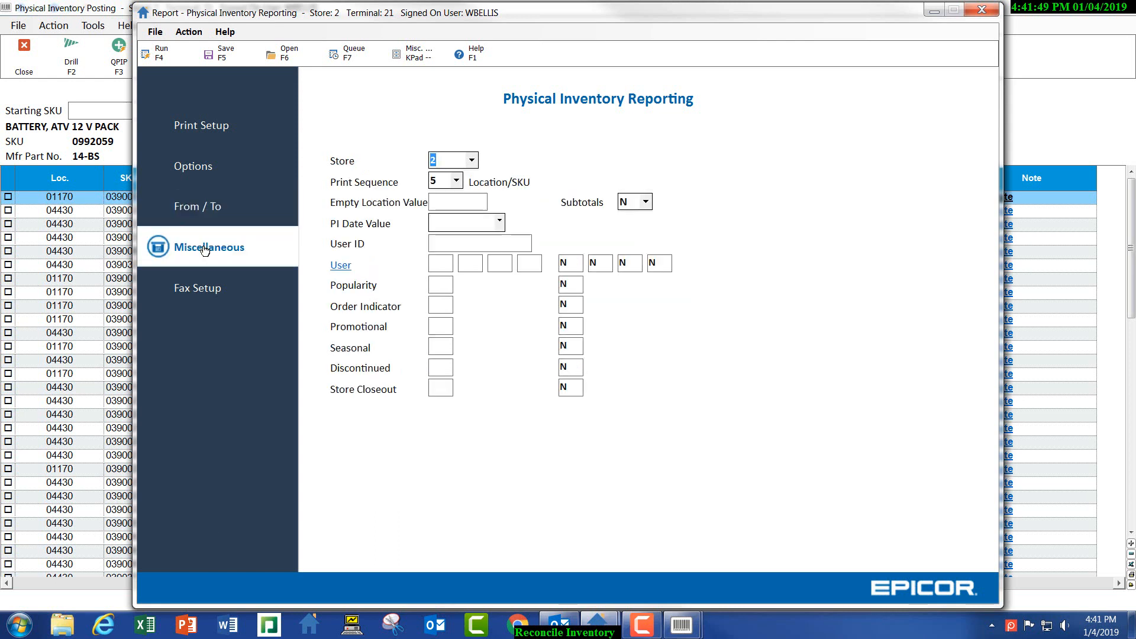
click(438, 239)
click(161, 55)
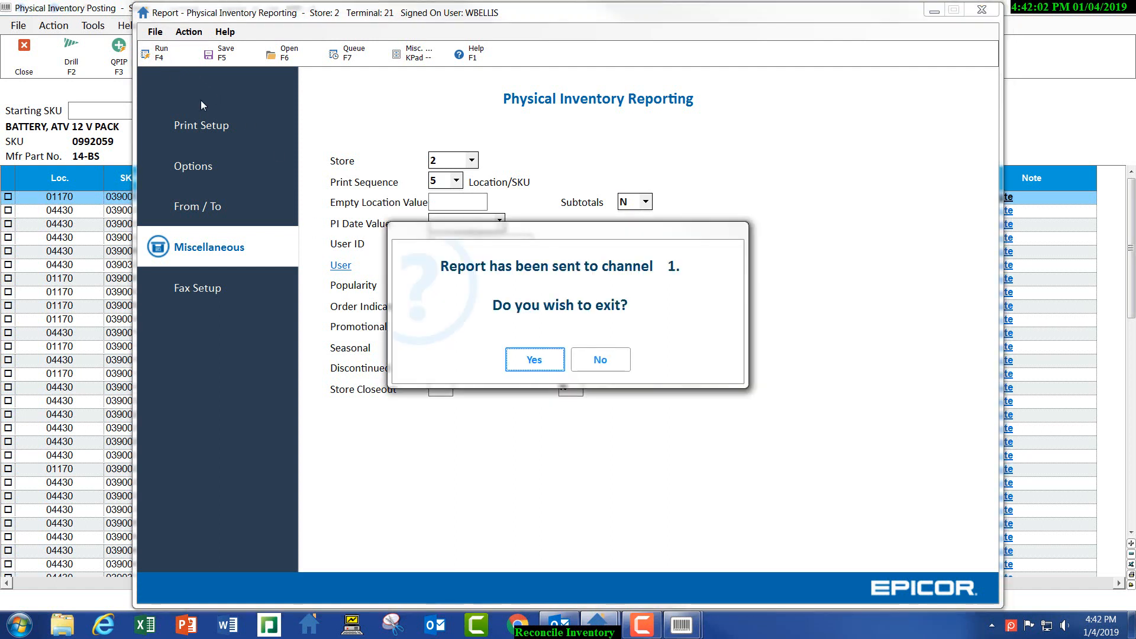
click(541, 359)
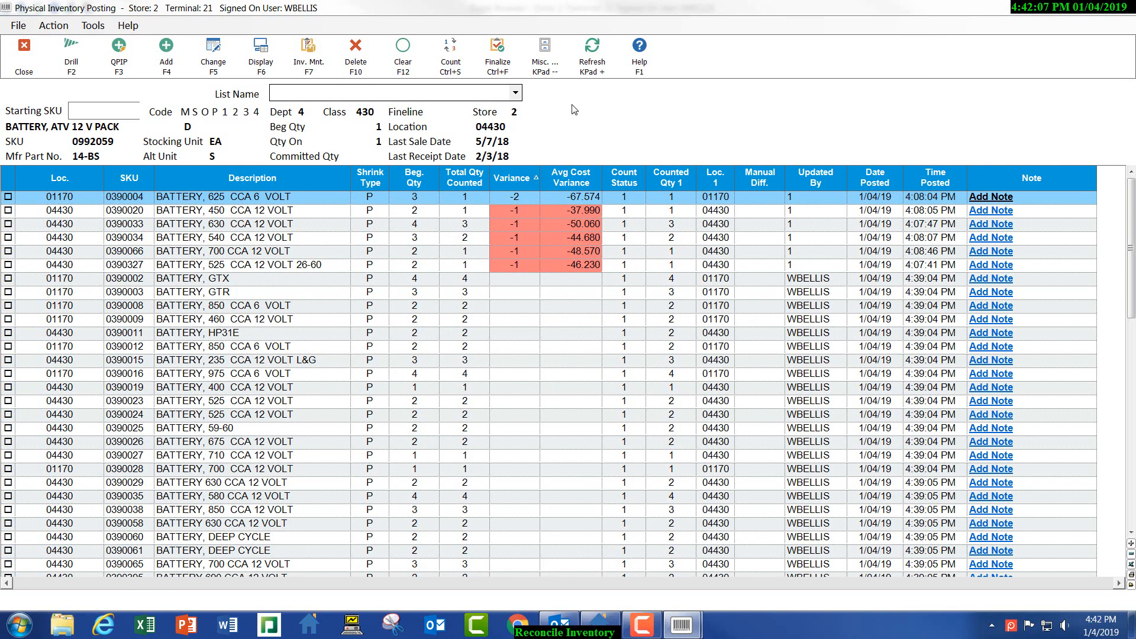
click(593, 56)
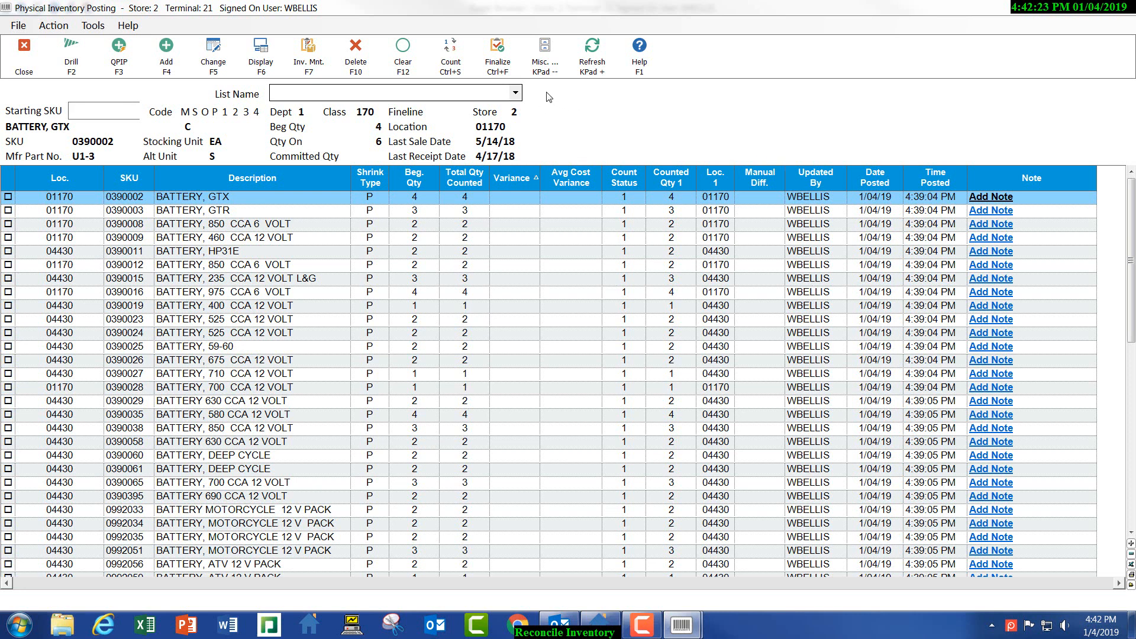
- Run Finalize Counting again for the remaining items after clearing the Shrinkage Type, and refresh the posting grid
click(495, 50)
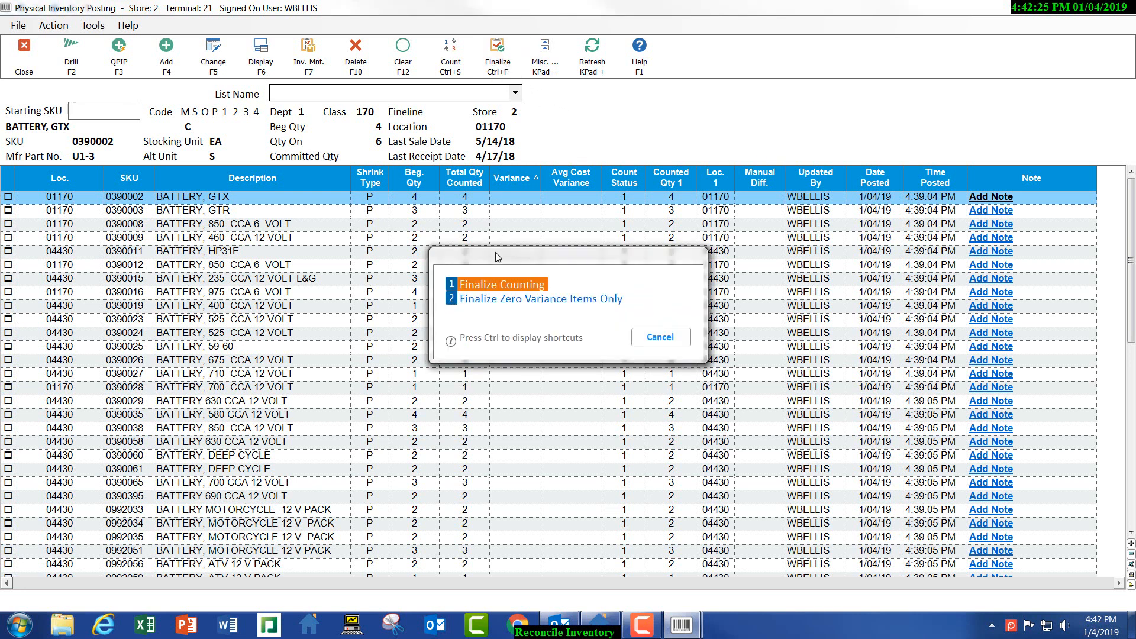
click(500, 283)
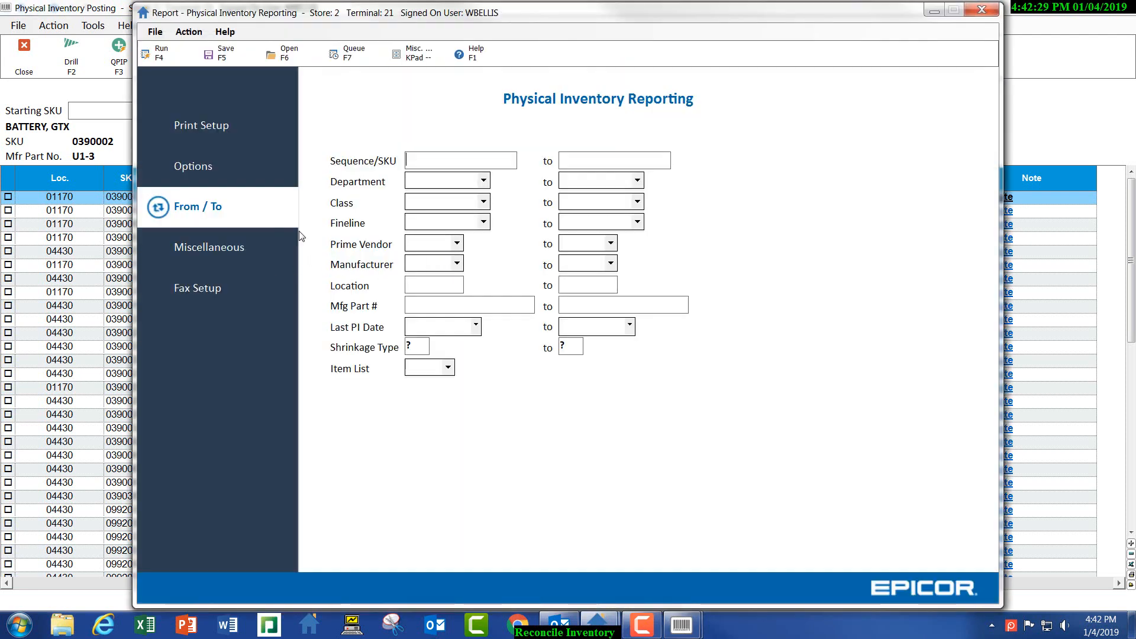
click(427, 344)
key(Delete)
click(157, 52)
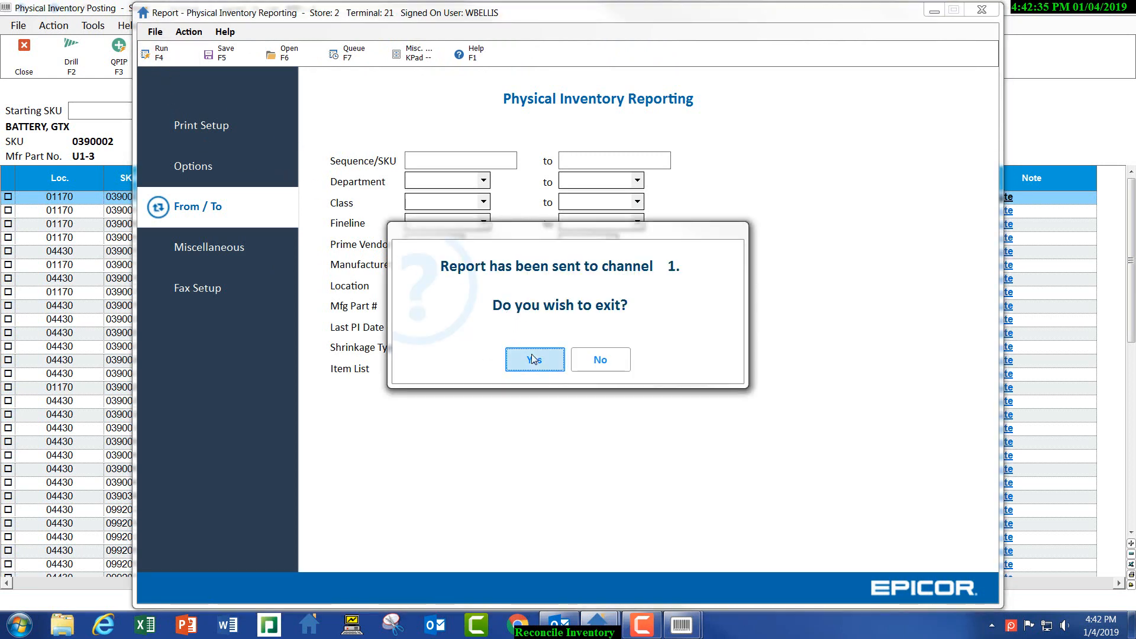
click(525, 352)
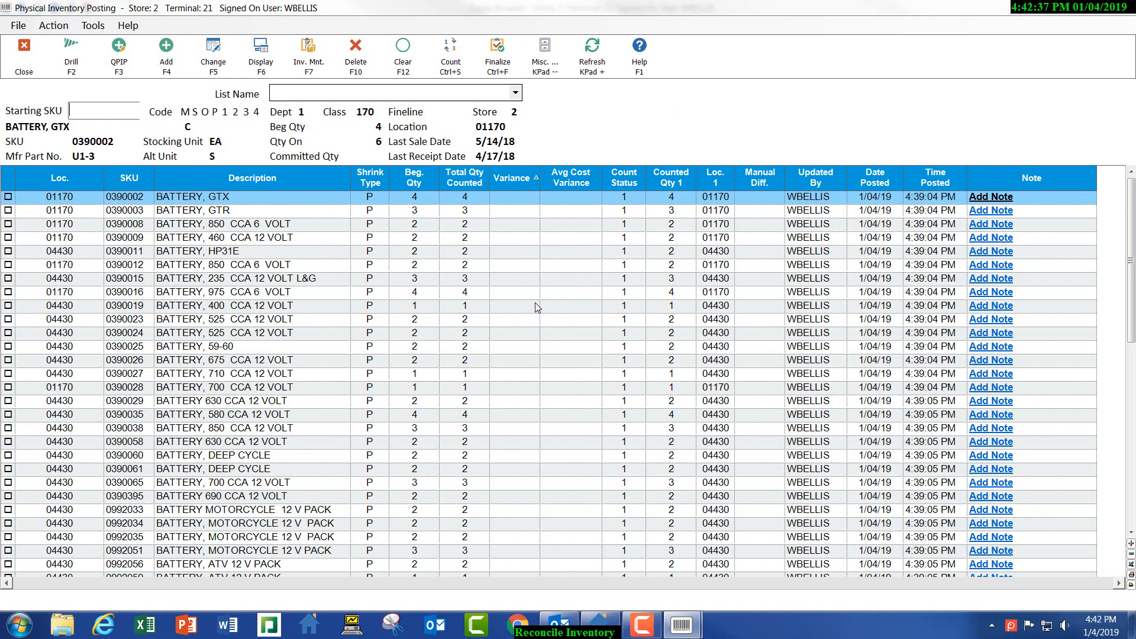
click(593, 60)
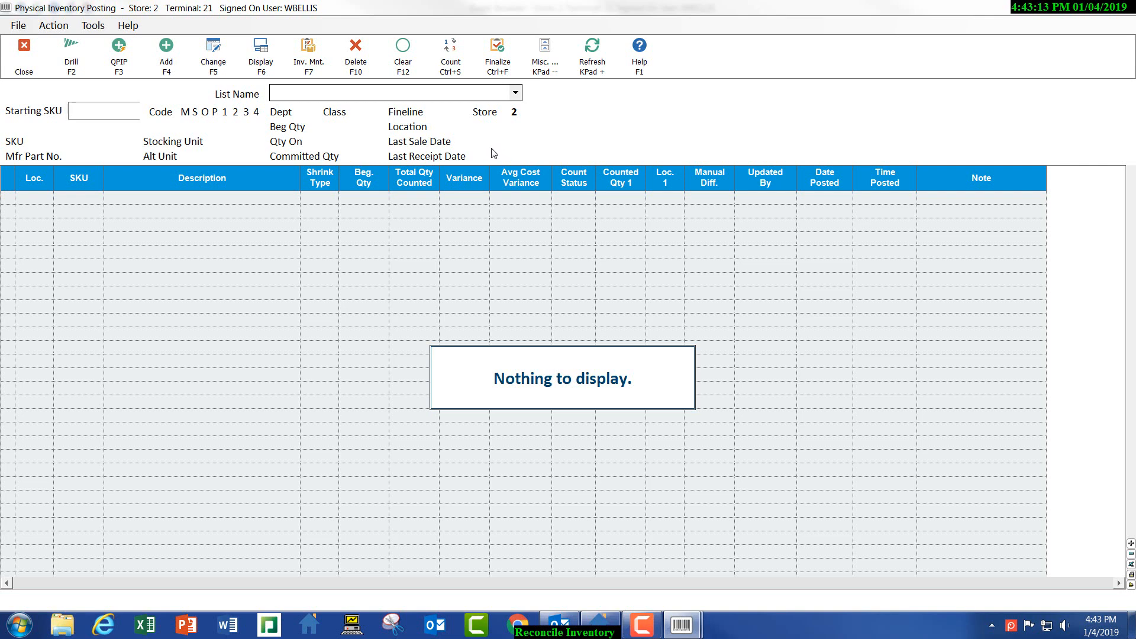
- Open the Physical Inventory Reporting window for Finalize Counting and load the saved report "2 - COUNT SHEETS"
click(457, 57)
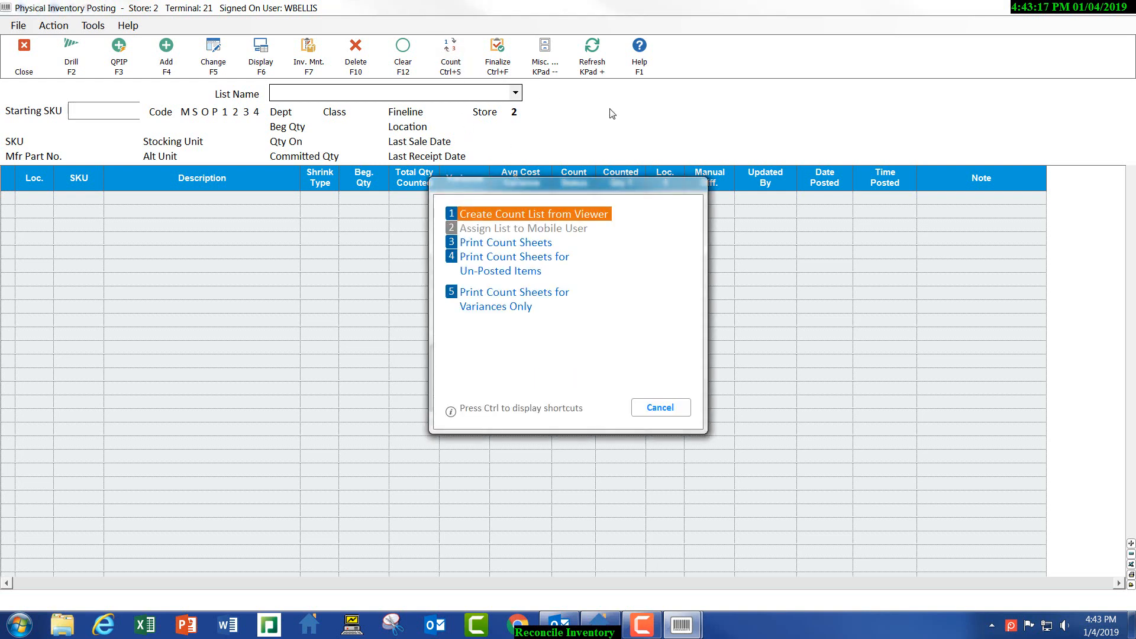
click(662, 408)
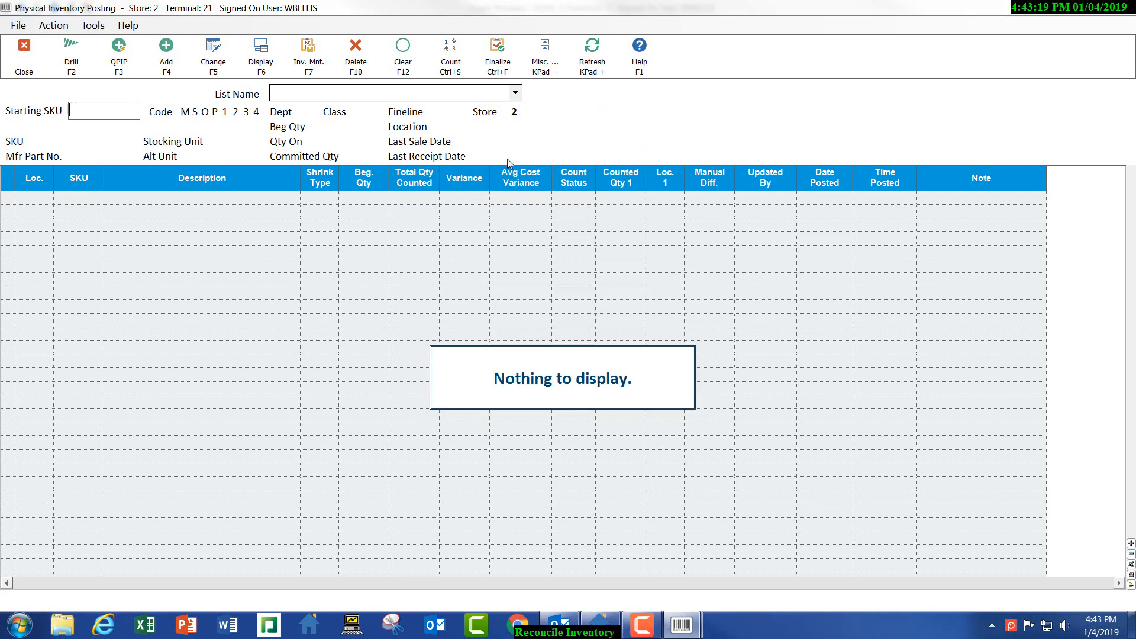
click(491, 67)
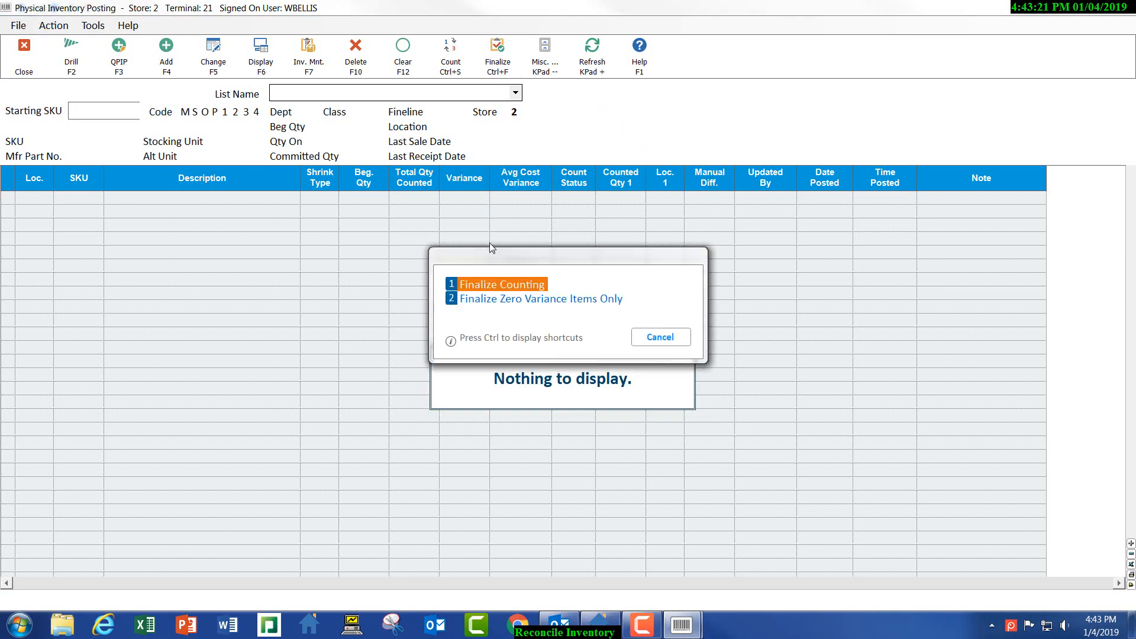
click(496, 284)
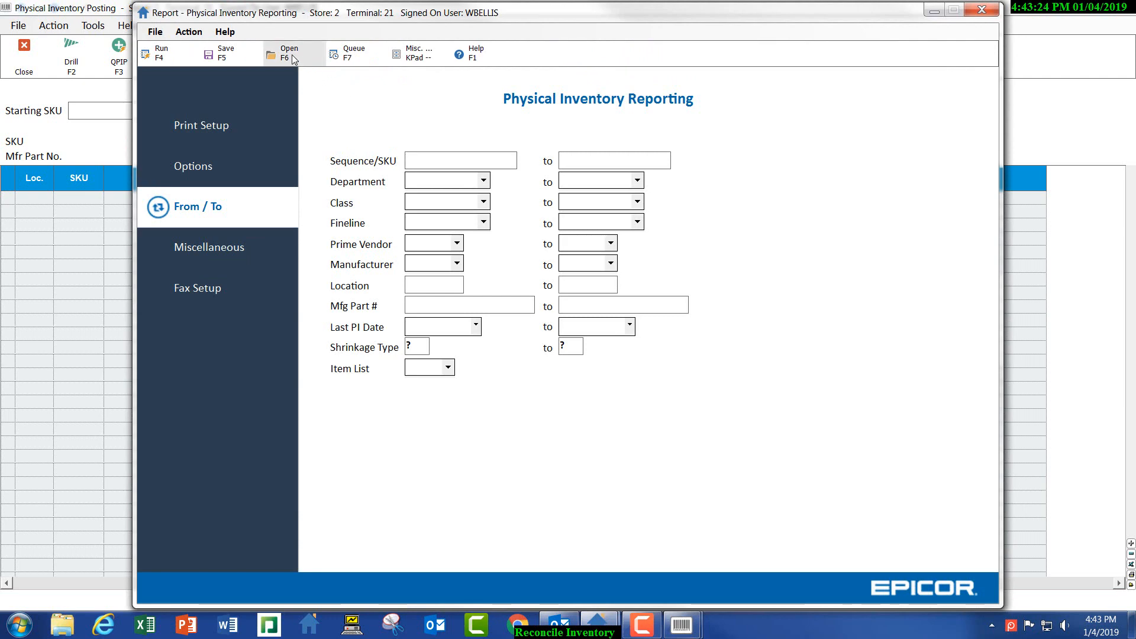
click(293, 54)
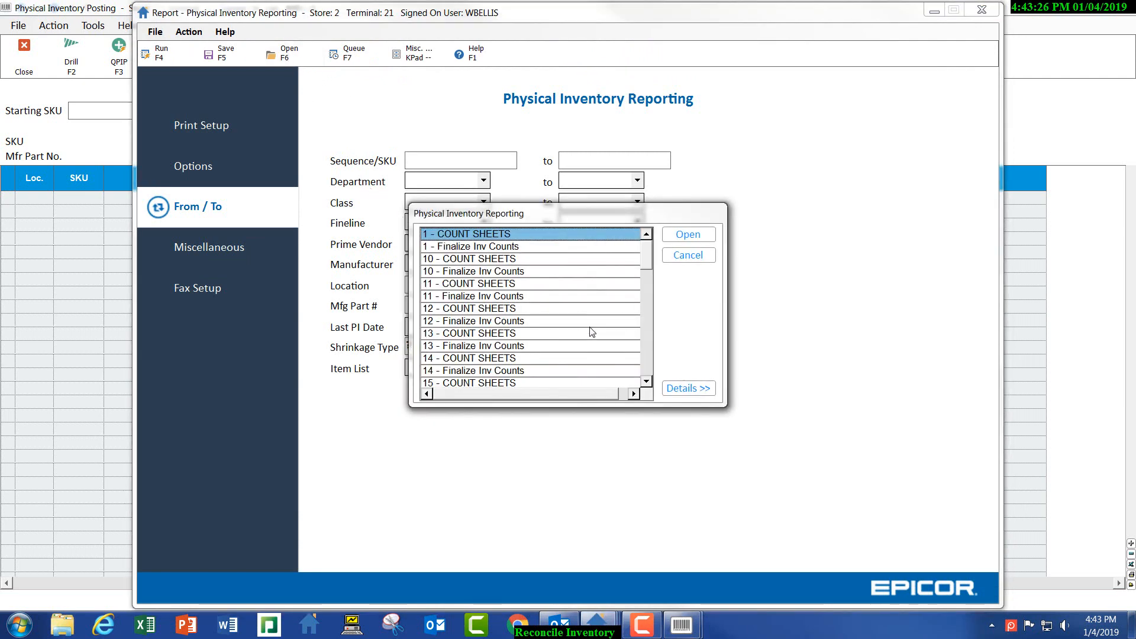
click(649, 382)
click(649, 381)
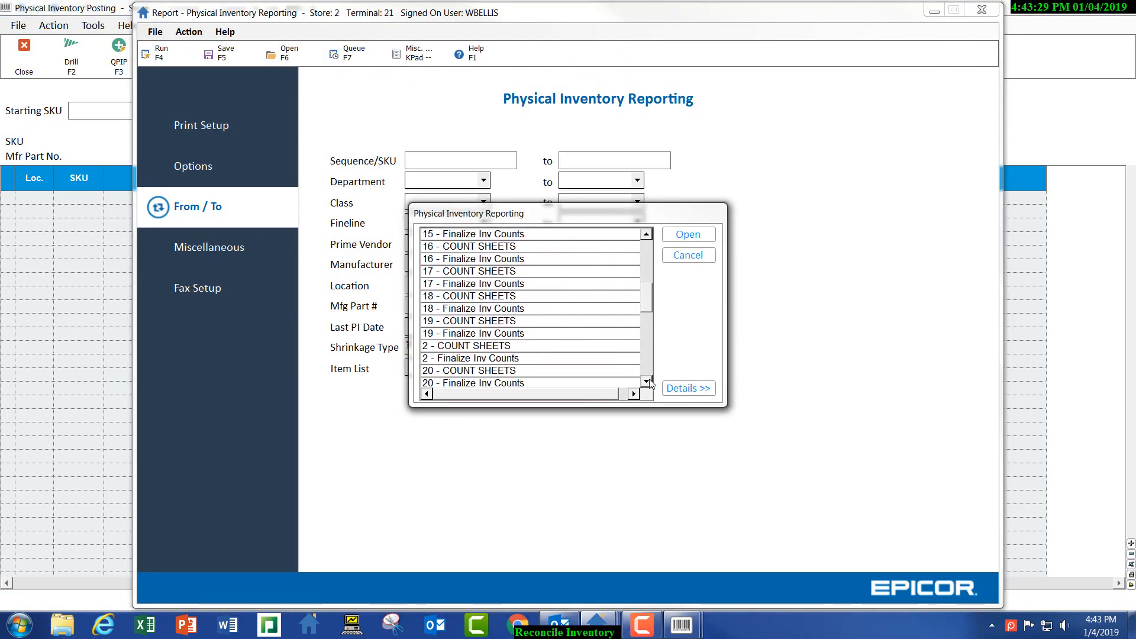
click(502, 346)
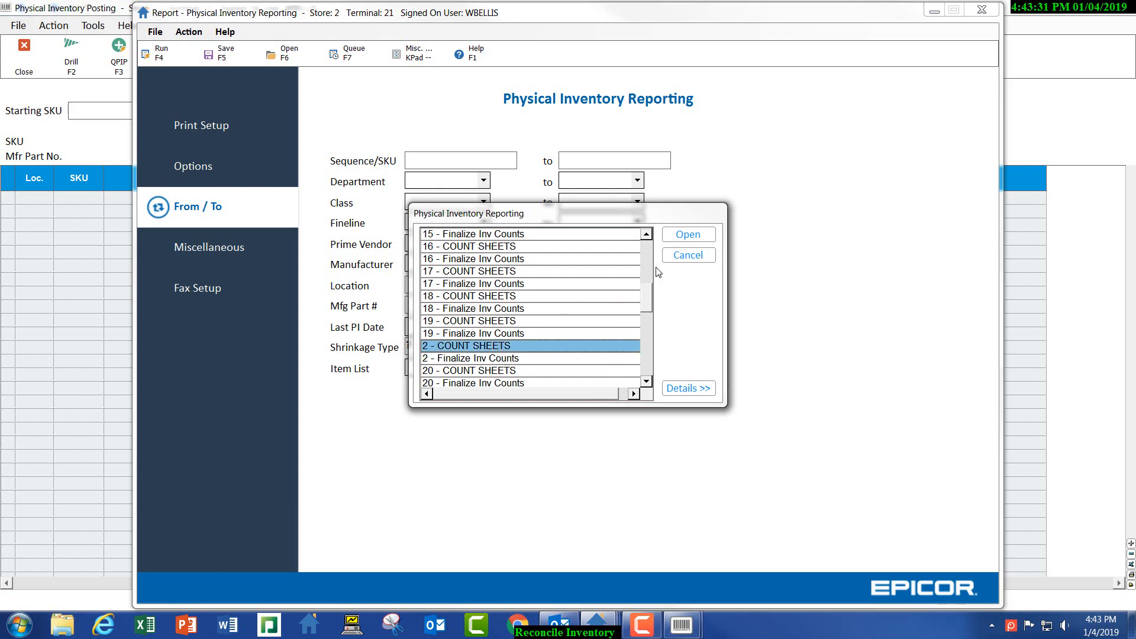
click(689, 235)
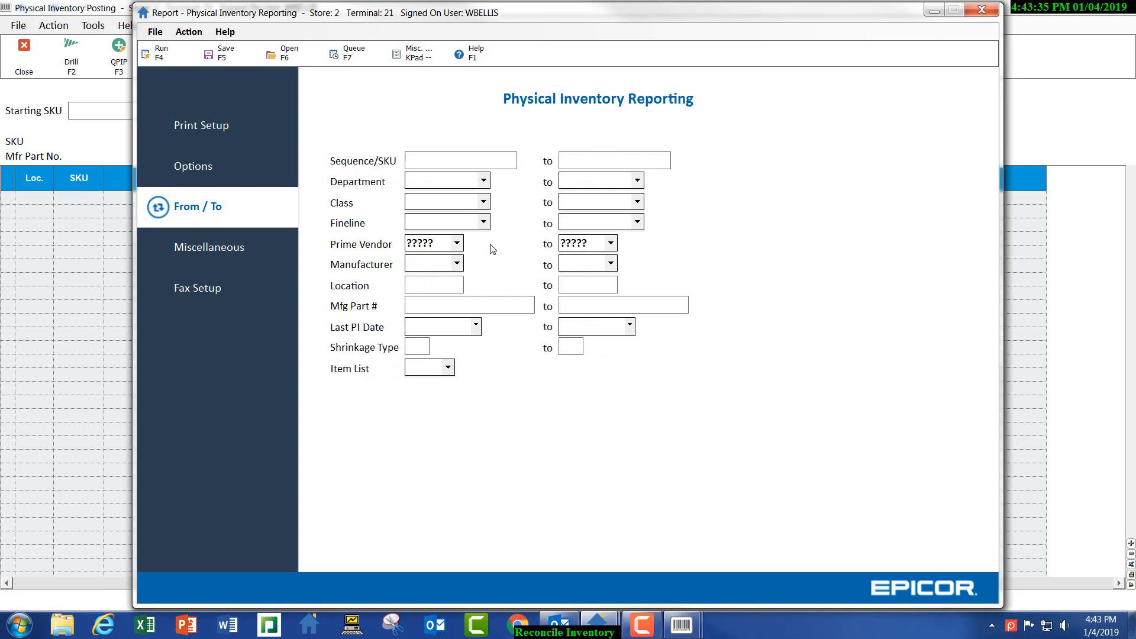
- Clear the placeholder values from both ends of the Prime Vendor range
click(444, 243)
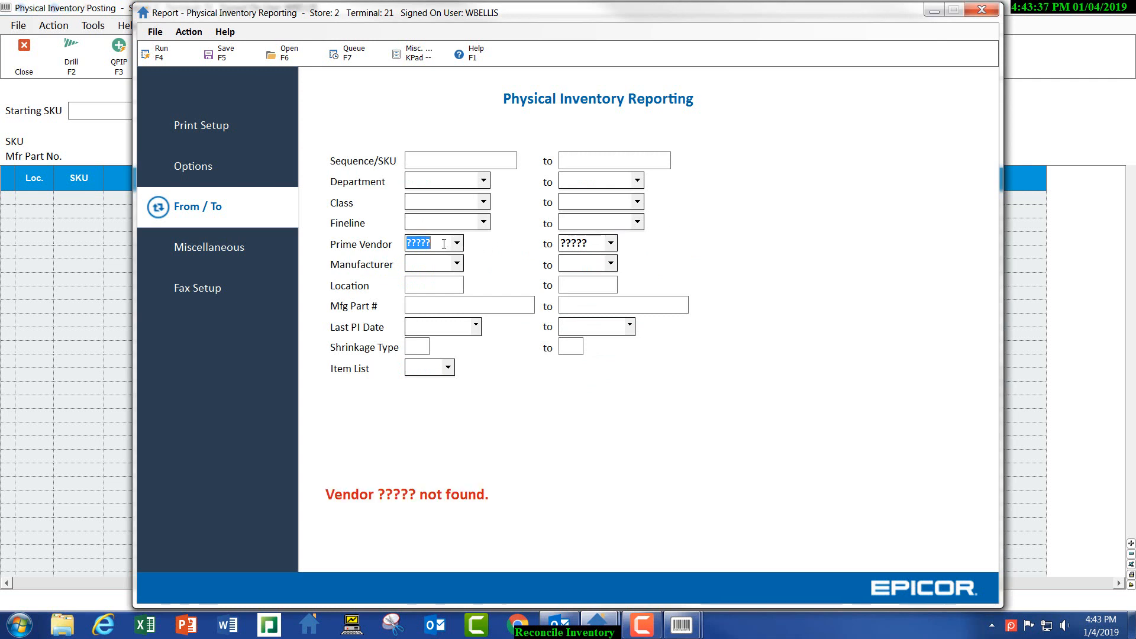
key(BackSpace)
click(587, 244)
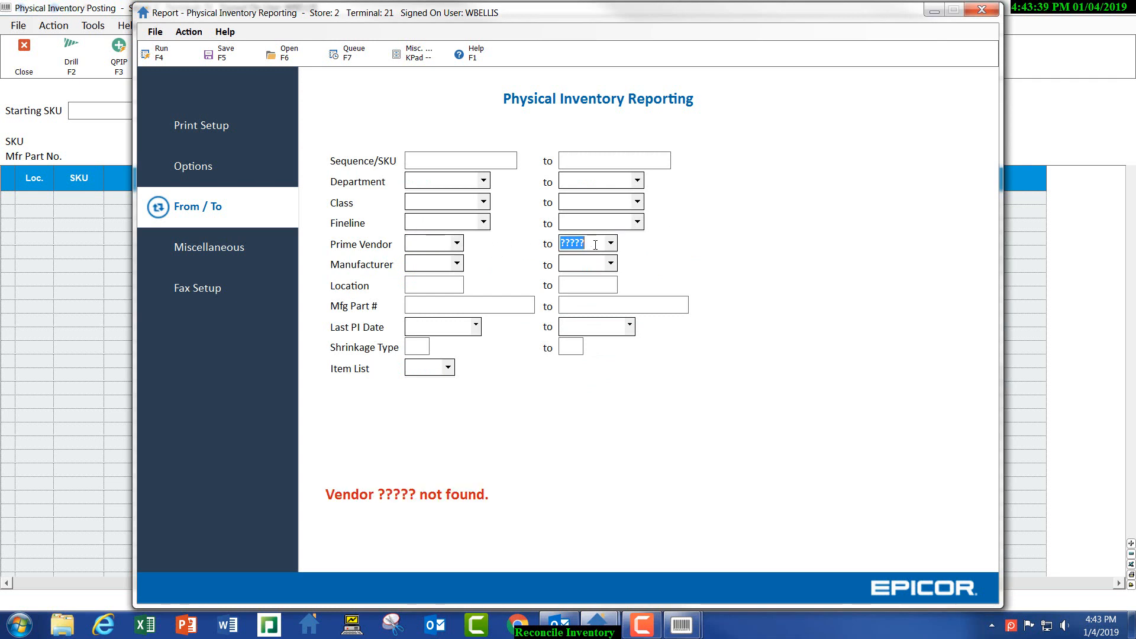
key(BackSpace)
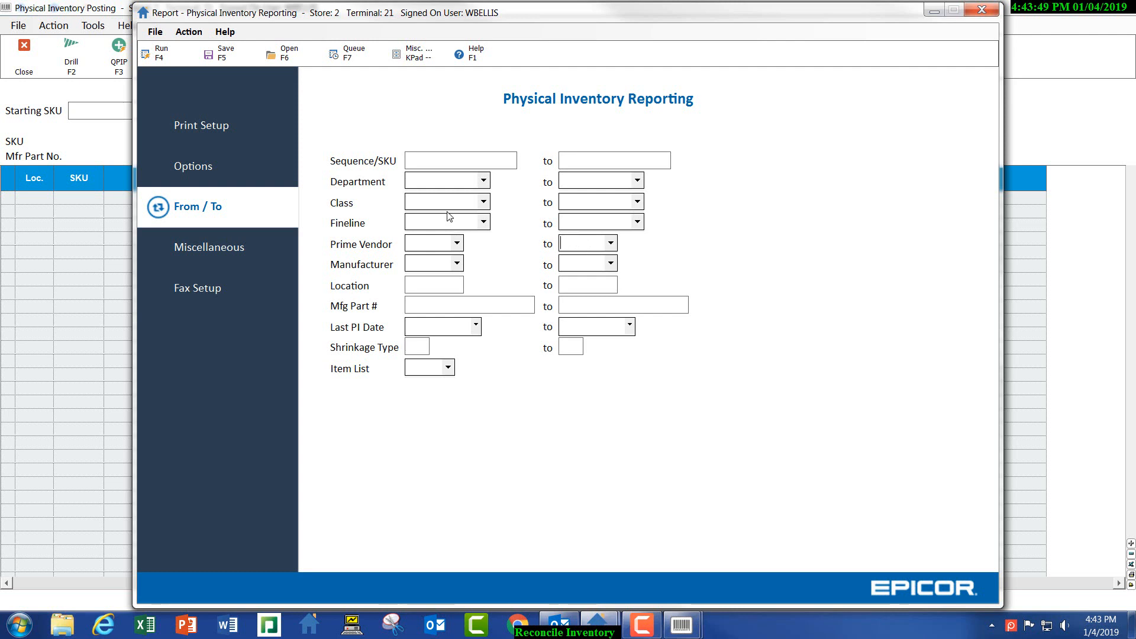
- Set both ends of the Class range to 120, checking the T-POSTS entry in the class list
click(428, 202)
text(120)
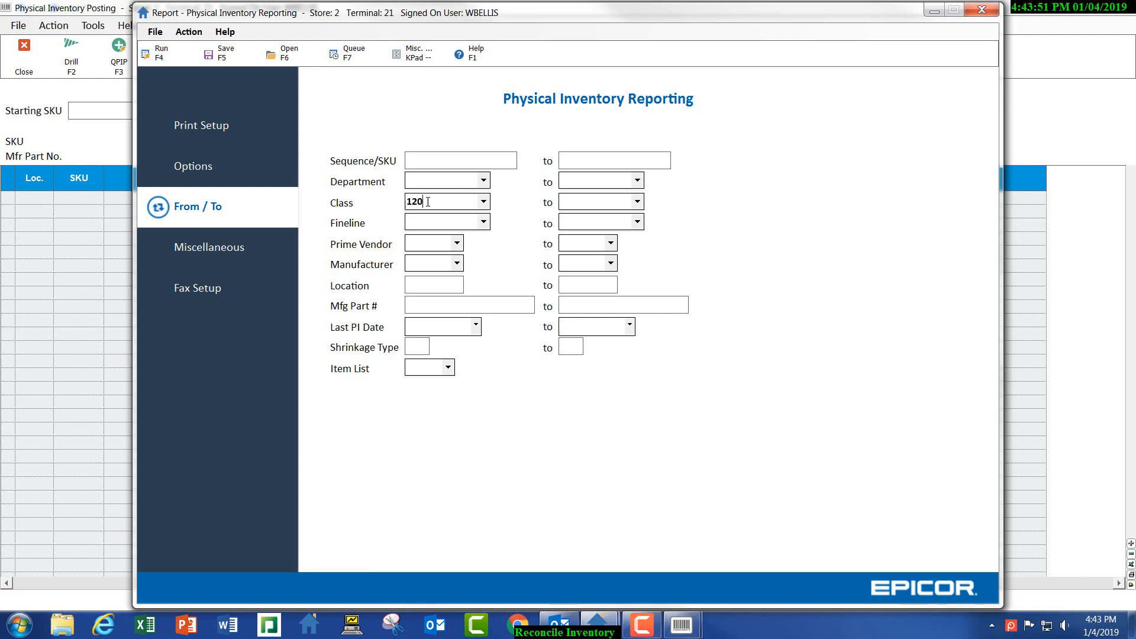
key(Tab)
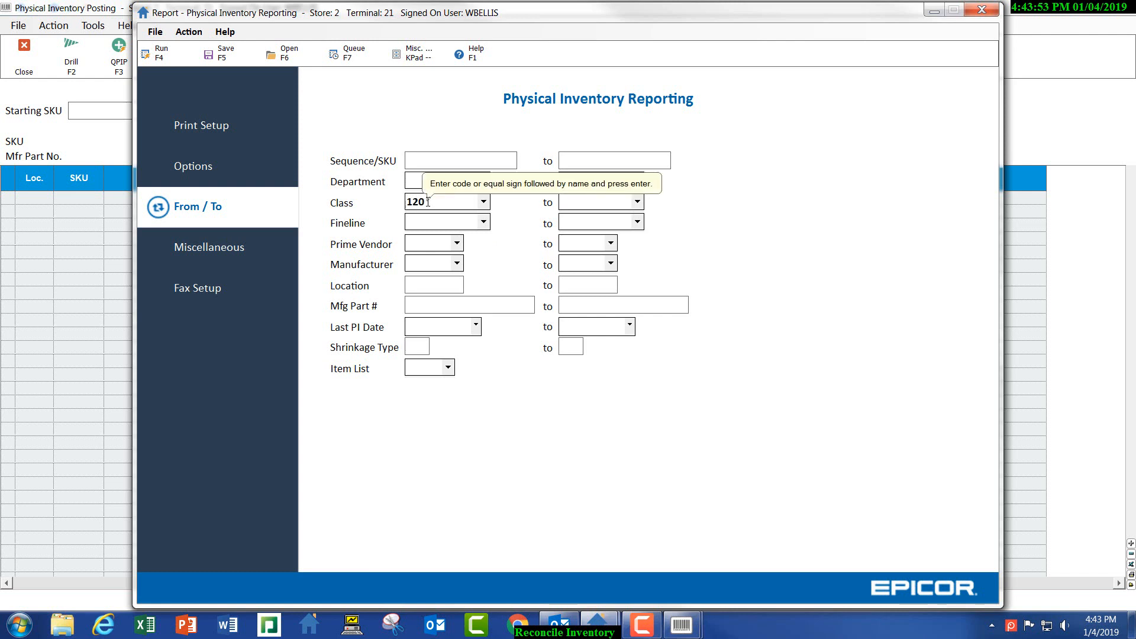
text(123)
key(BackSpace)
text(0)
click(484, 204)
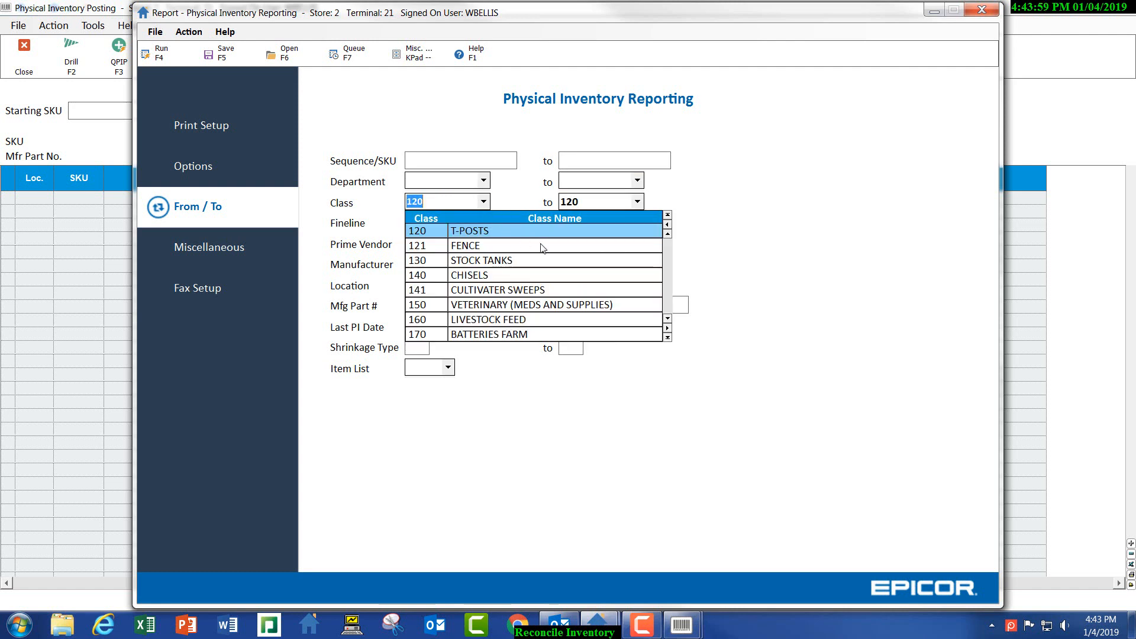
click(668, 234)
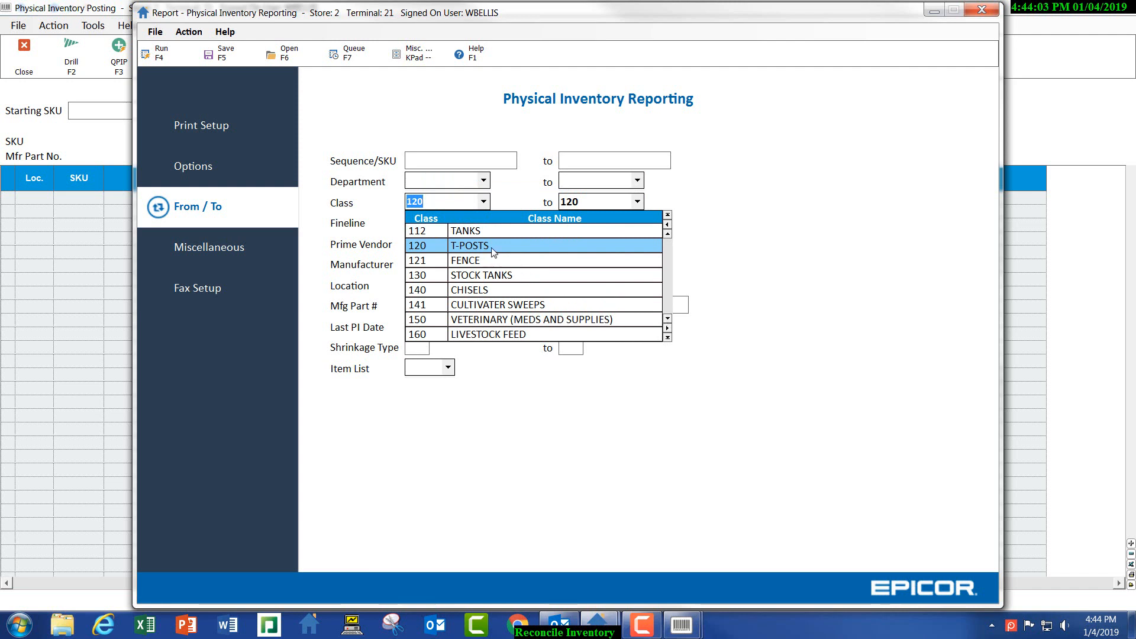
click(588, 247)
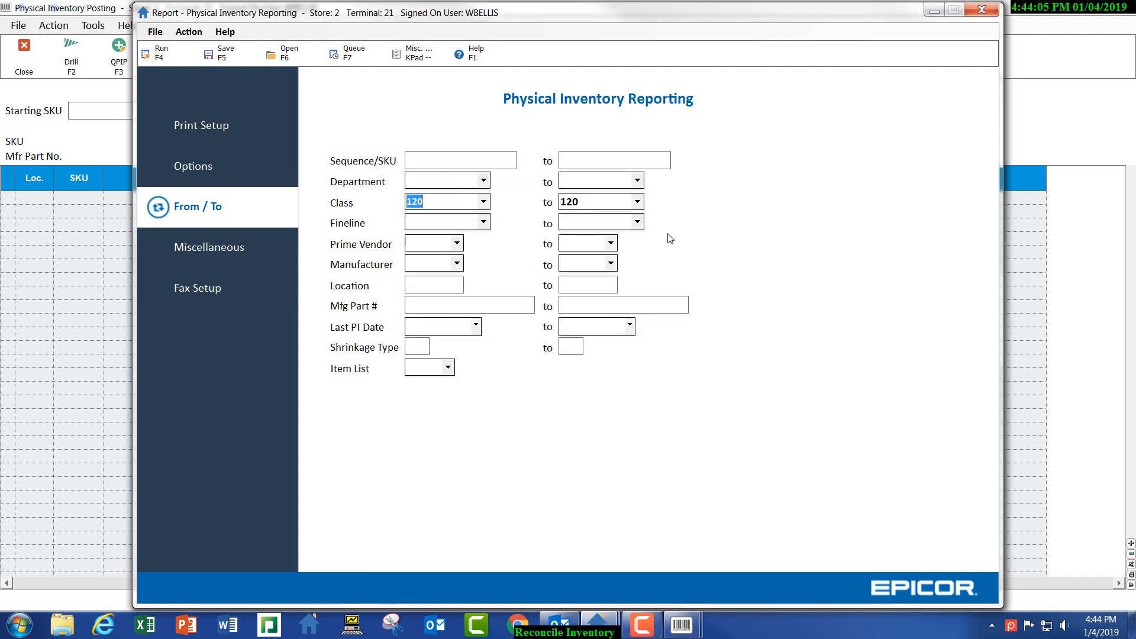
- Enable Only Load Items with a Positive QOH, run the count sheet report, exit it, and refresh the posting grid
click(202, 173)
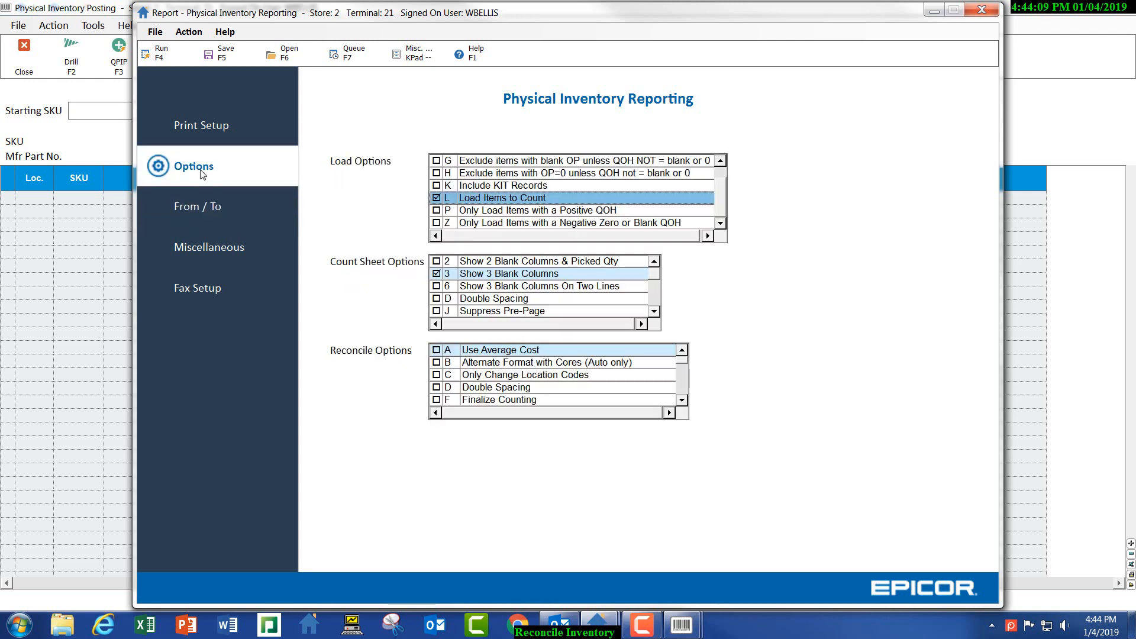
click(437, 210)
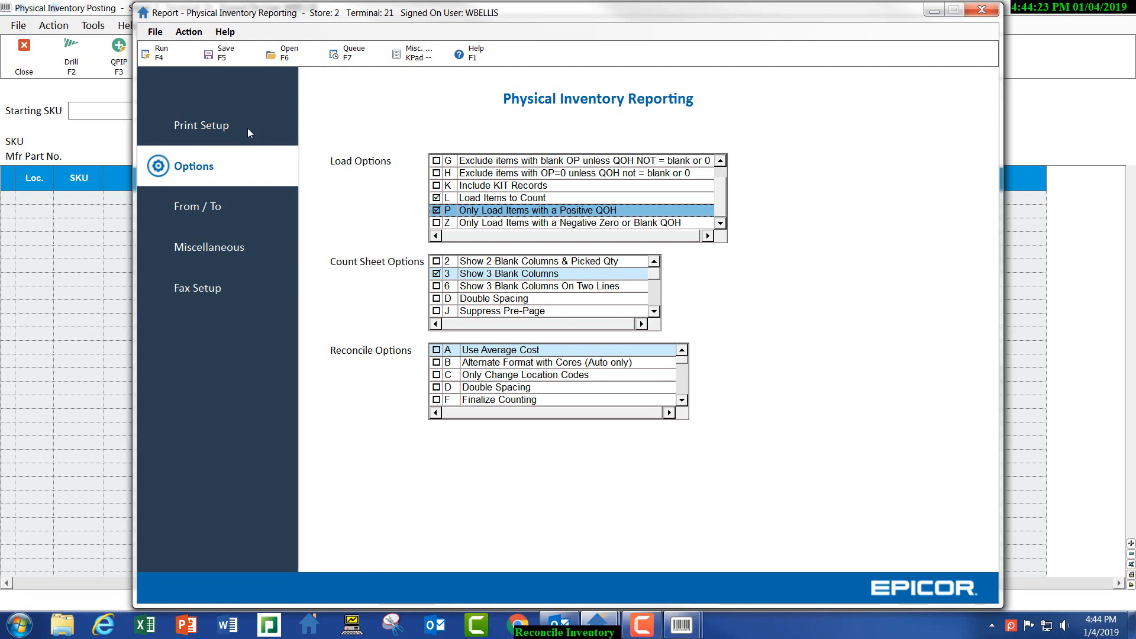
click(160, 57)
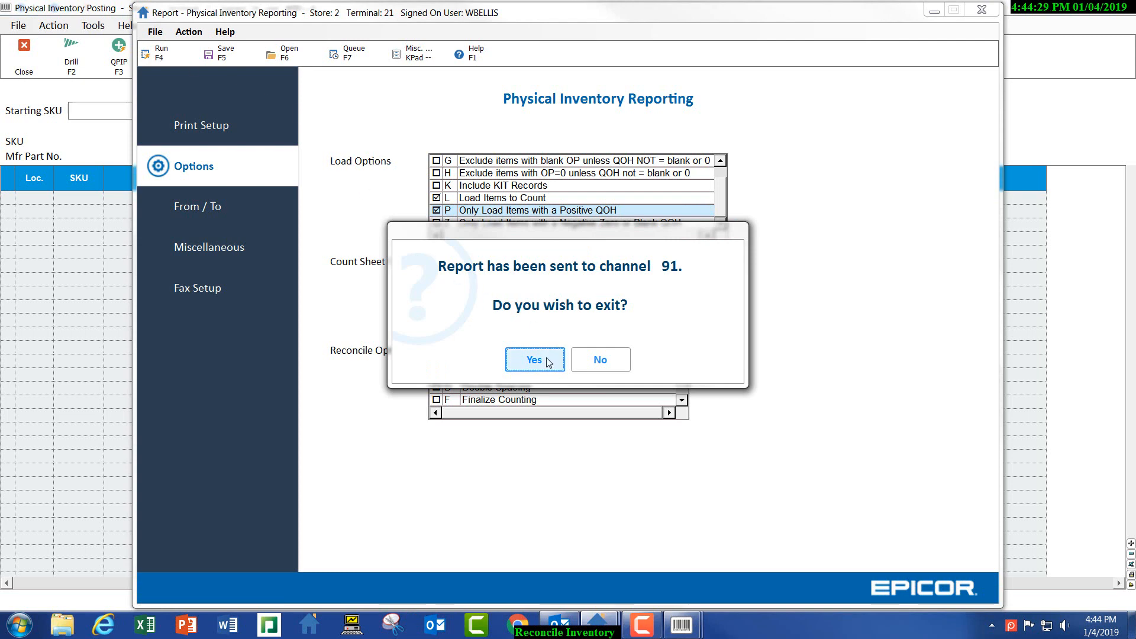
click(535, 361)
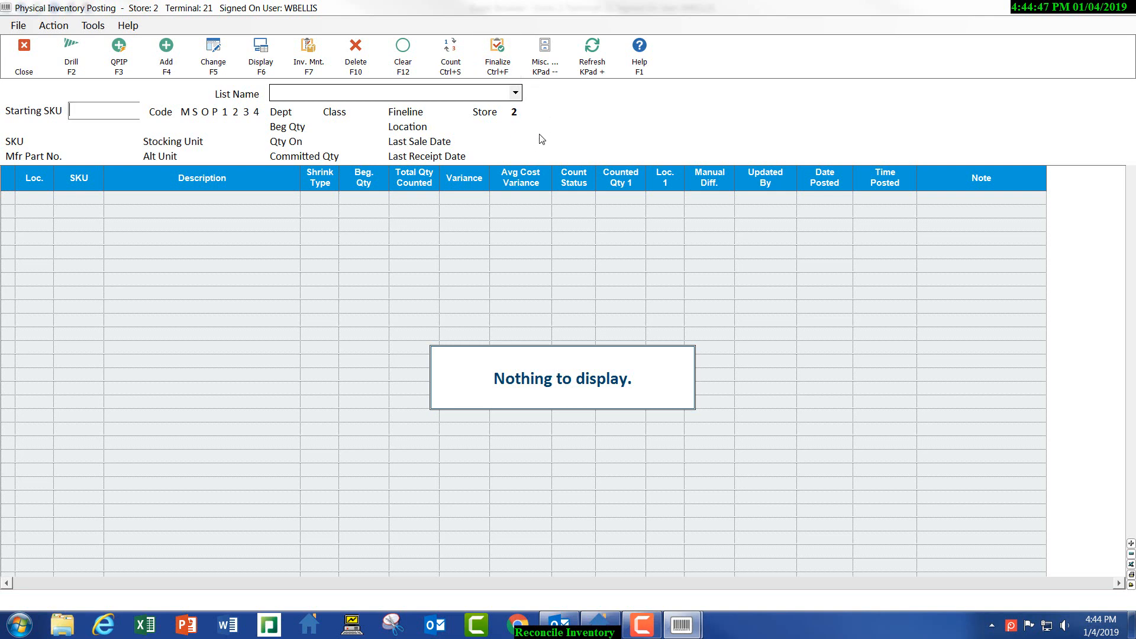
click(595, 51)
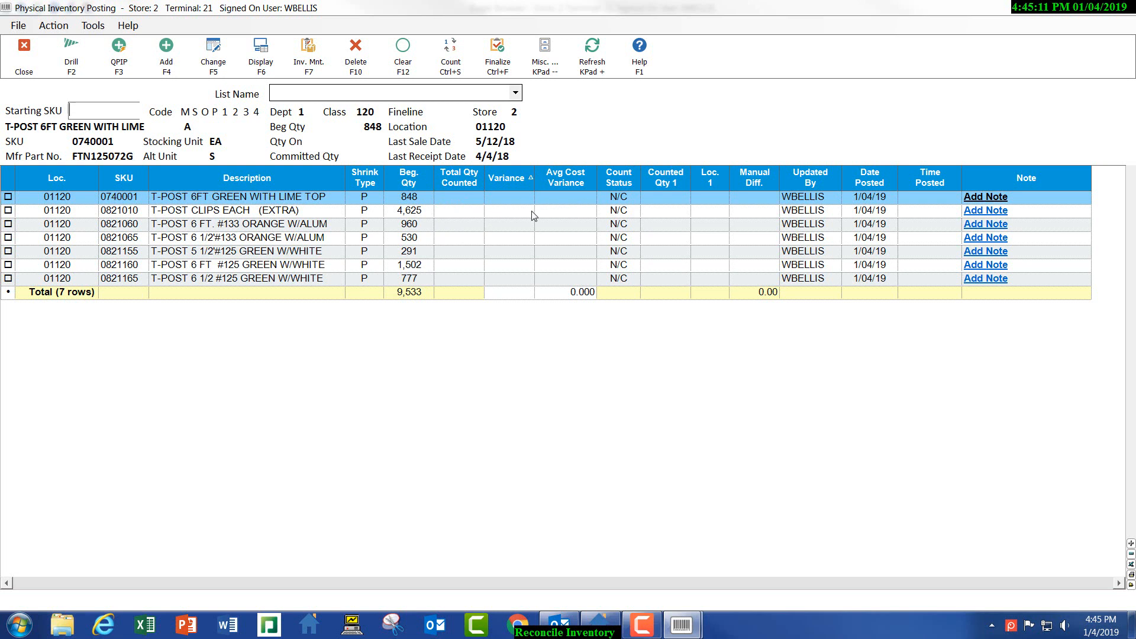
- Enter Counted Qty 1 for the first four T-post items as 848, 4625, 960 and 530
click(658, 197)
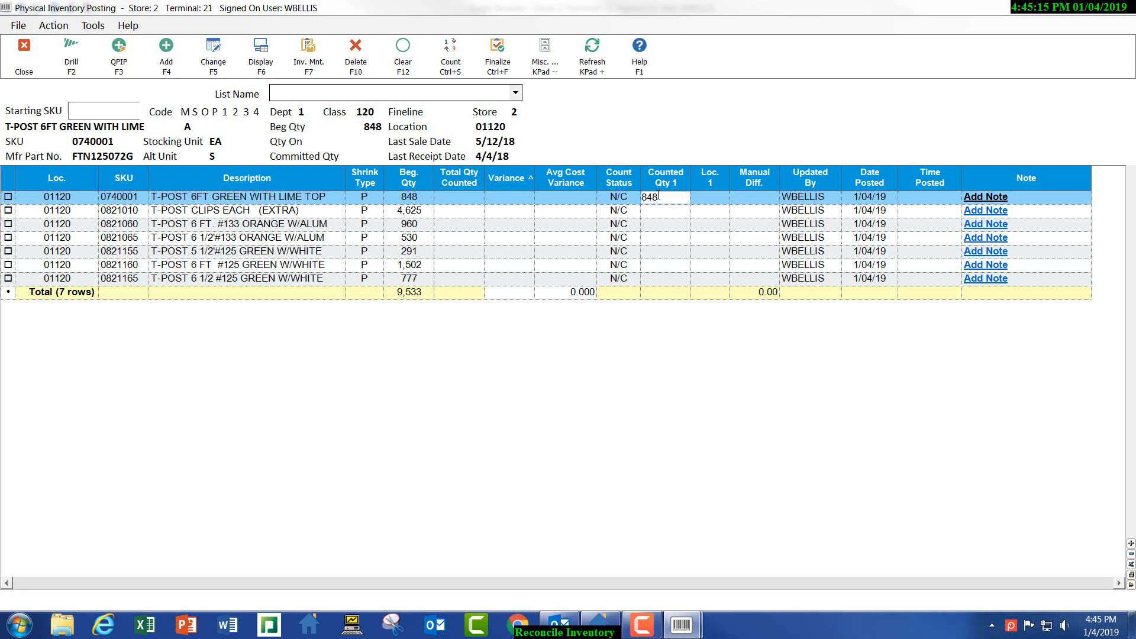
key(Return)
text(4)
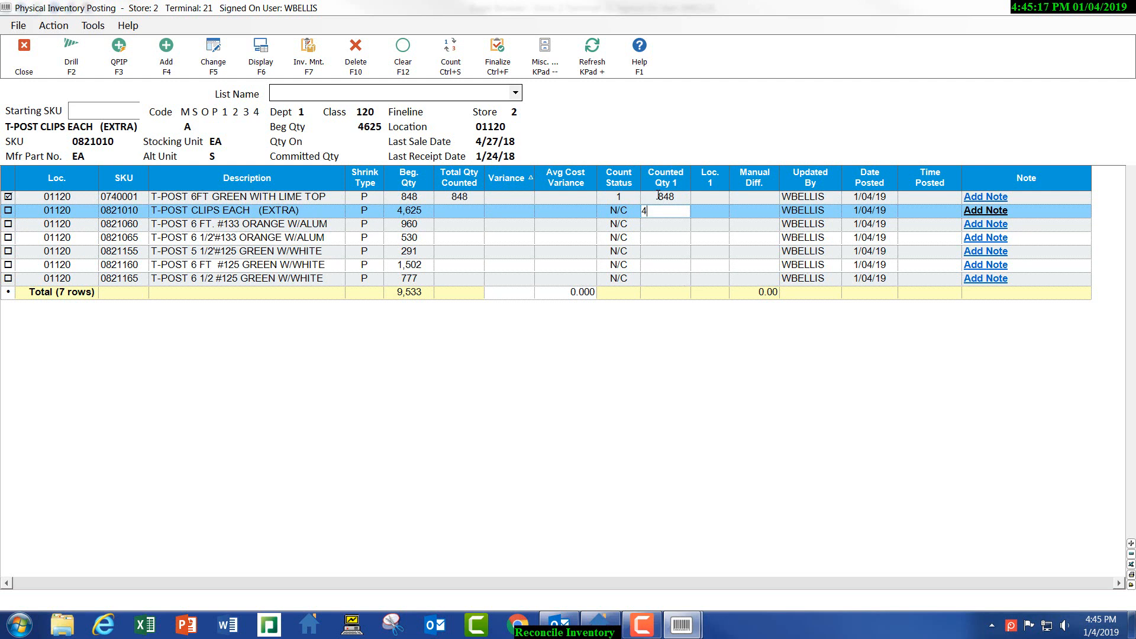
text(625)
key(Return)
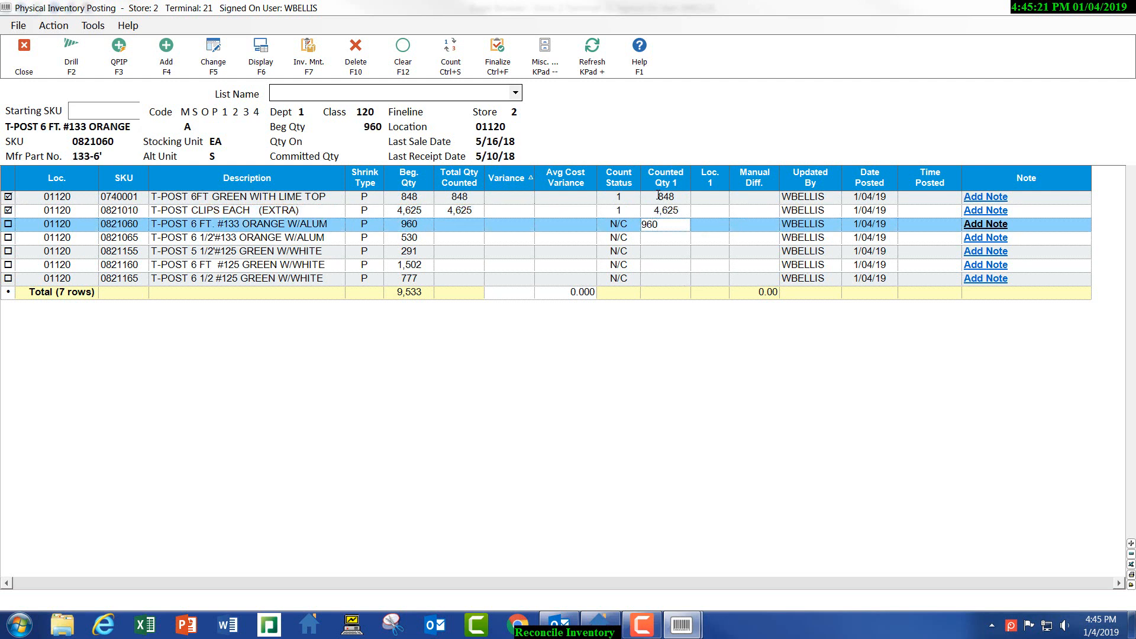
key(Return)
text(530)
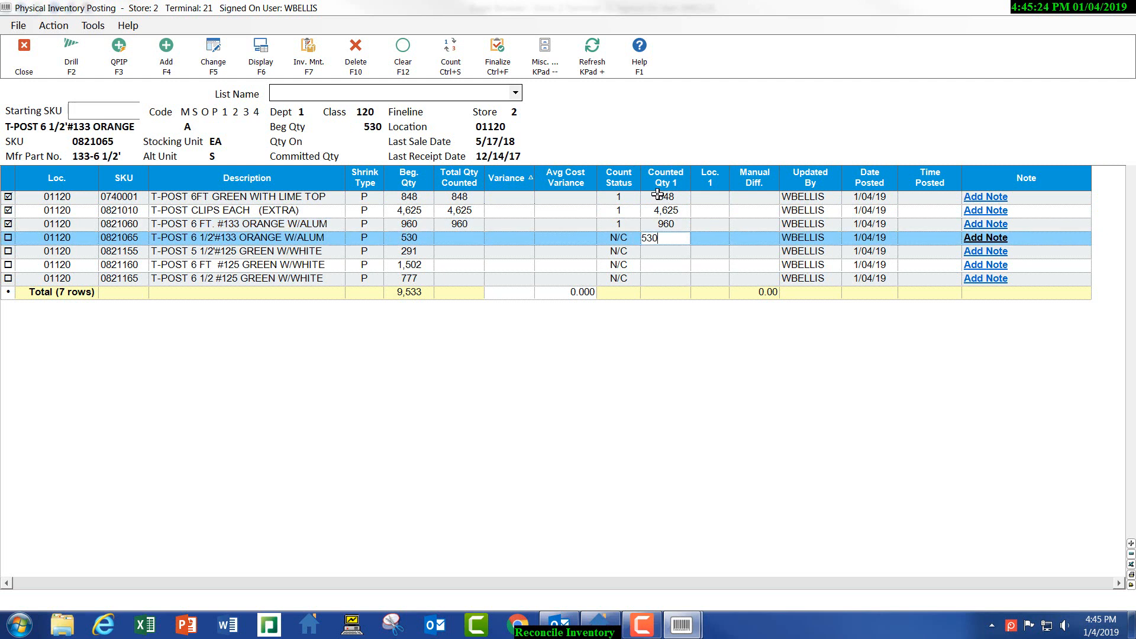
key(Return)
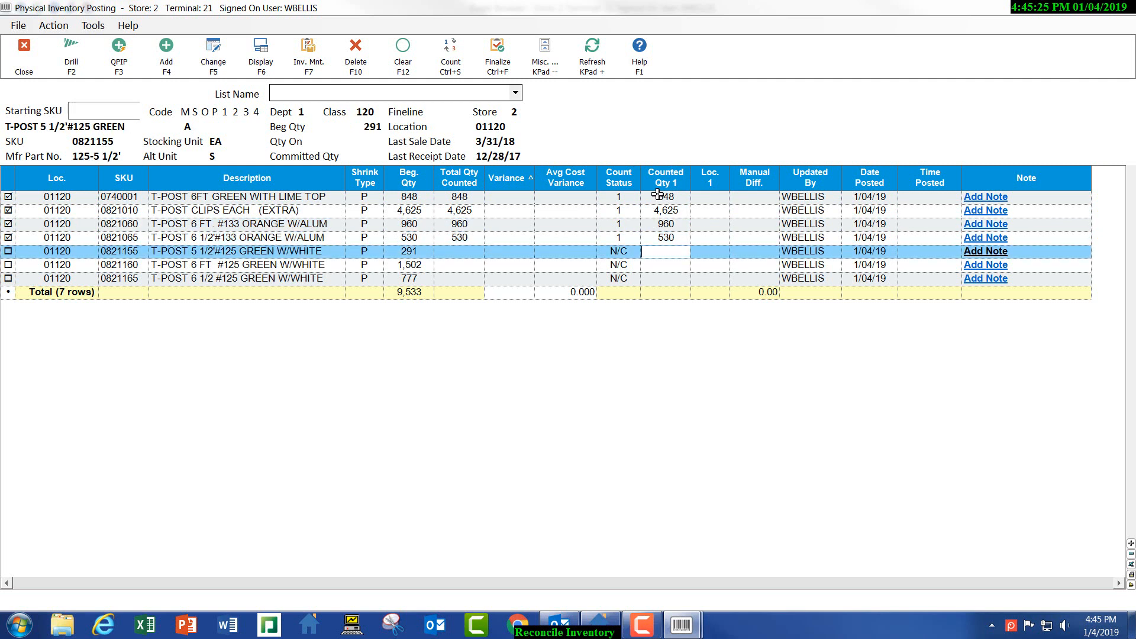
- Enter Counted Qty 1 for the last three T-post items as 291, 1502 and 777, and save the changed records
text(291)
key(Return)
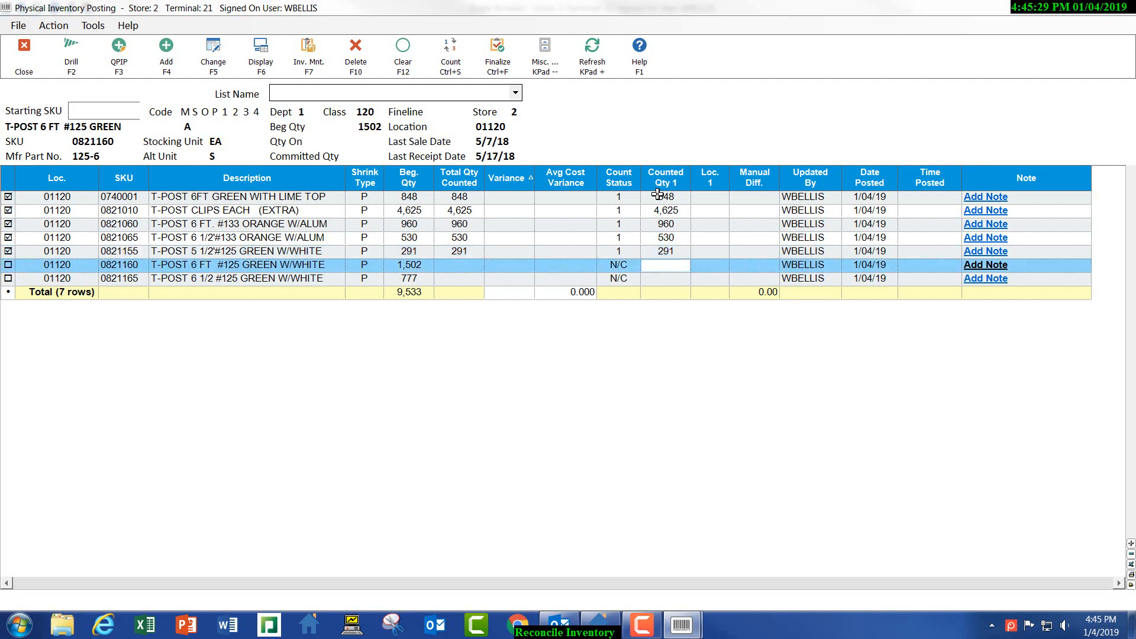
text(1502)
key(Return)
text(7)
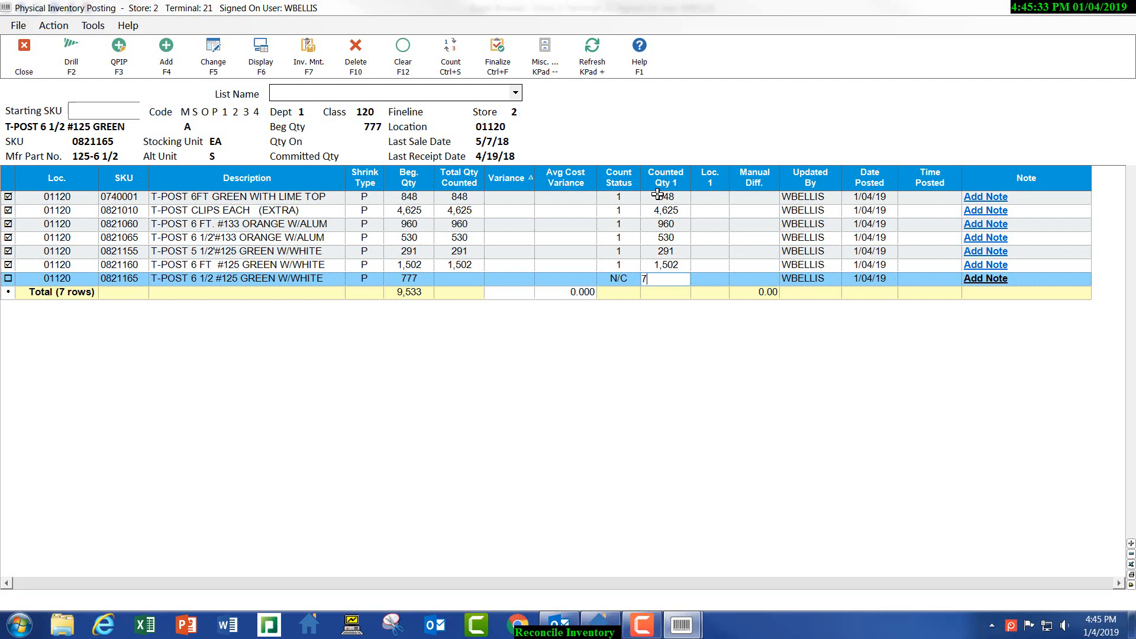
text(77)
click(212, 54)
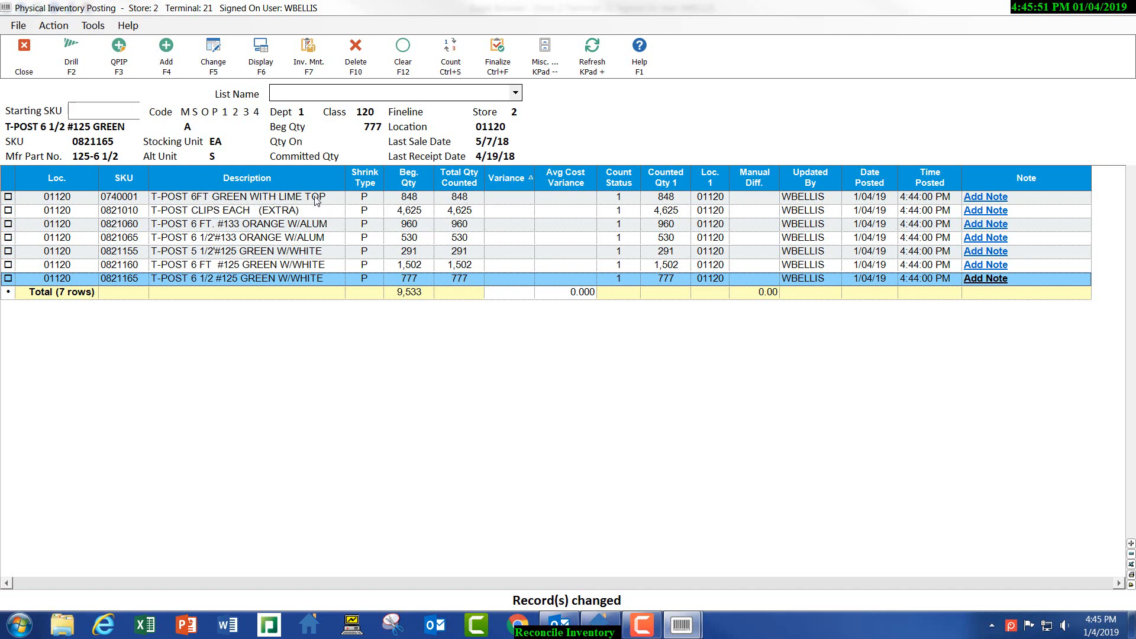
- Add the note "this was right" to SKU 0740001
click(973, 199)
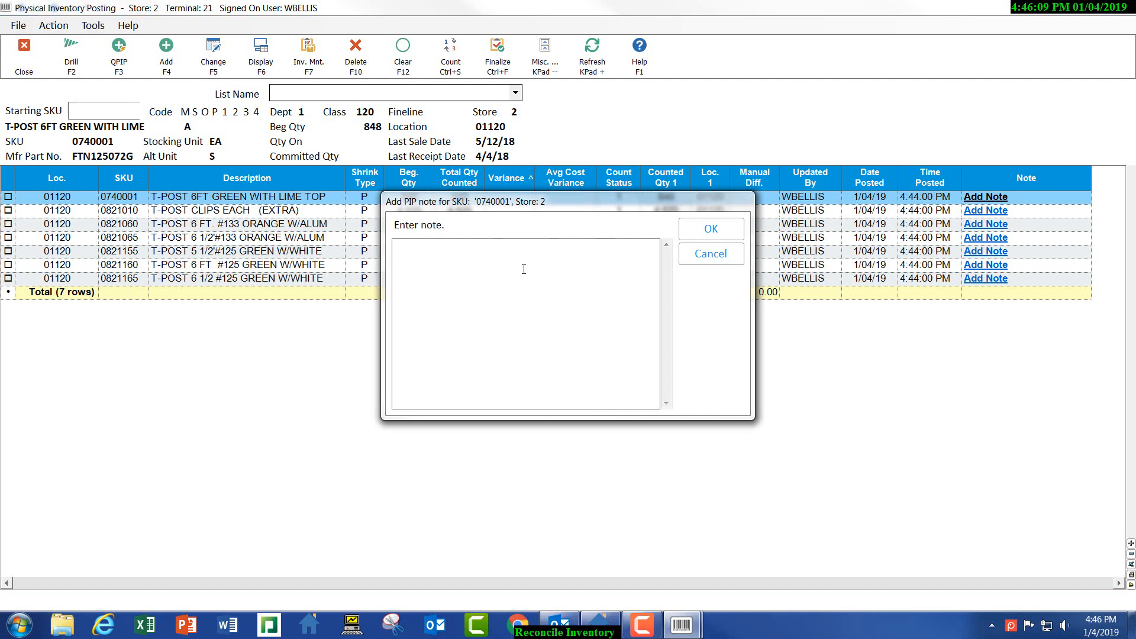
text(thi)
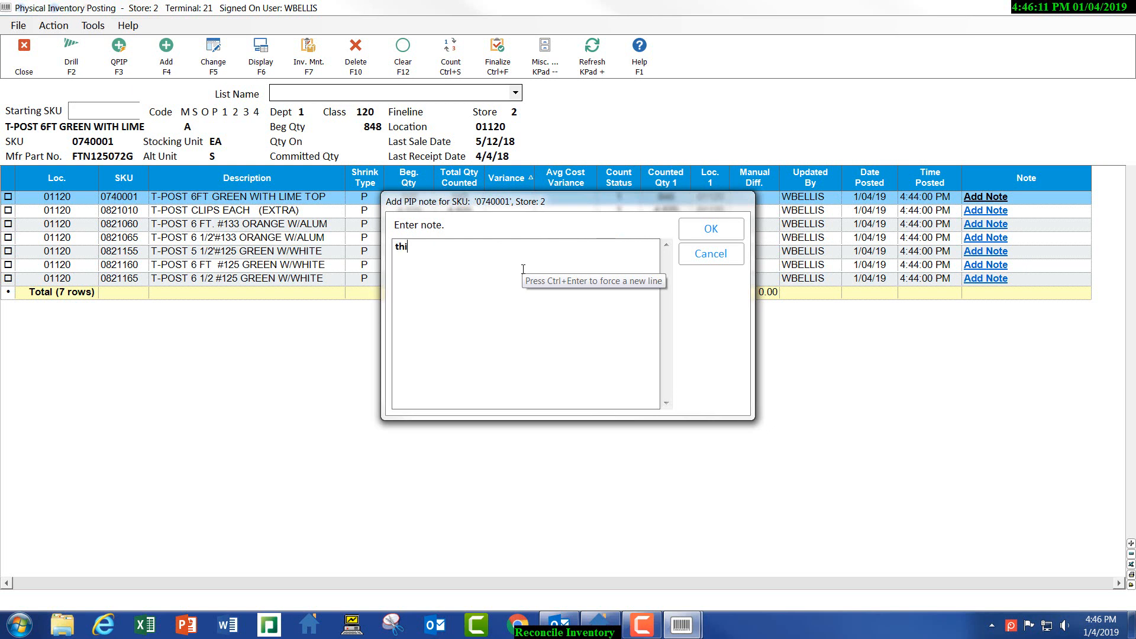
text(s was right)
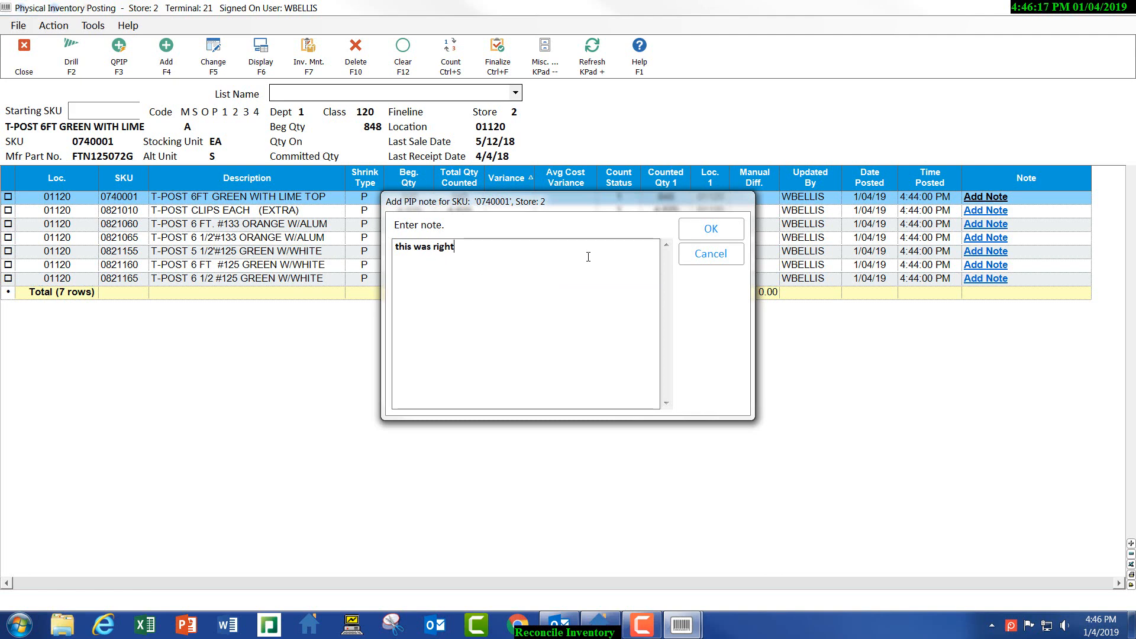
click(704, 233)
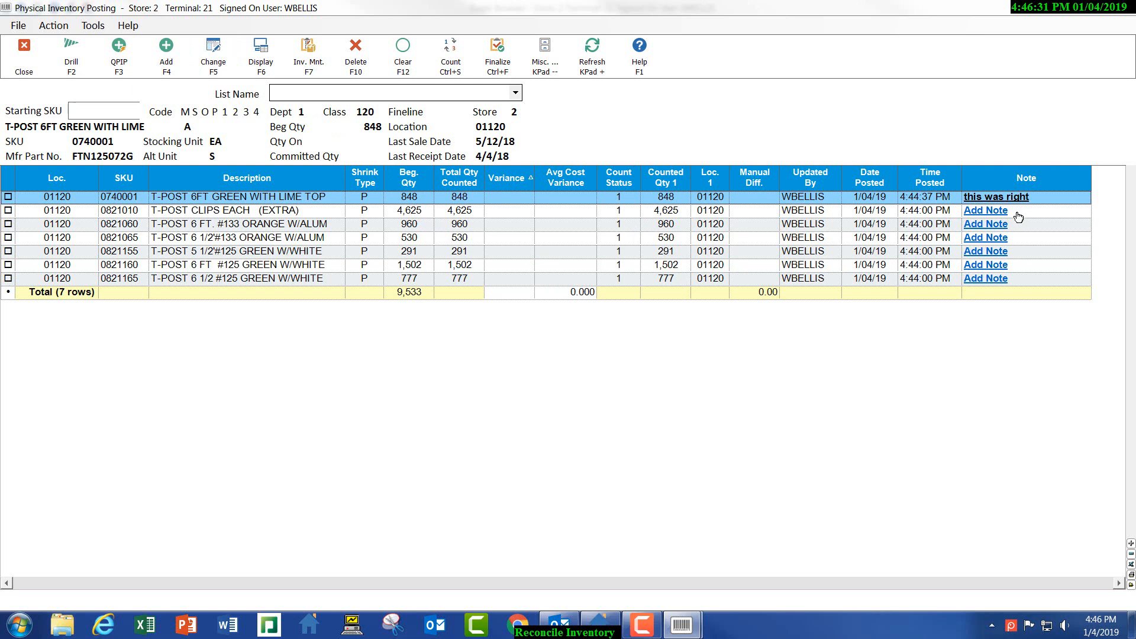
- Run Finalize Counting with both ends of the Shrinkage Type range cleared, exit the report, and refresh the posting grid
click(492, 49)
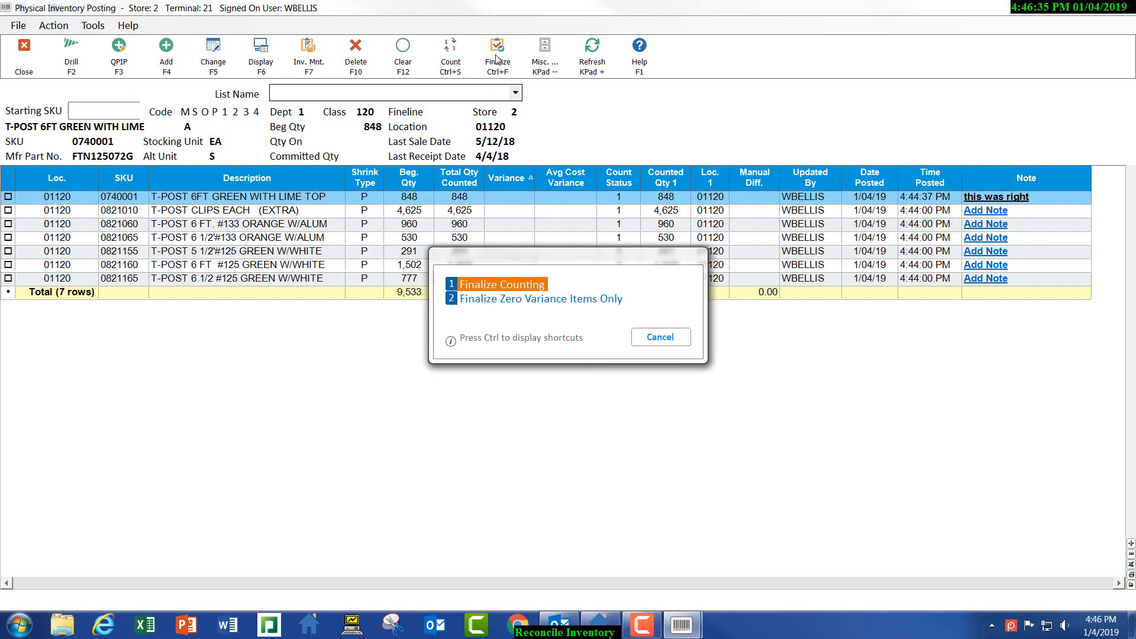
click(509, 285)
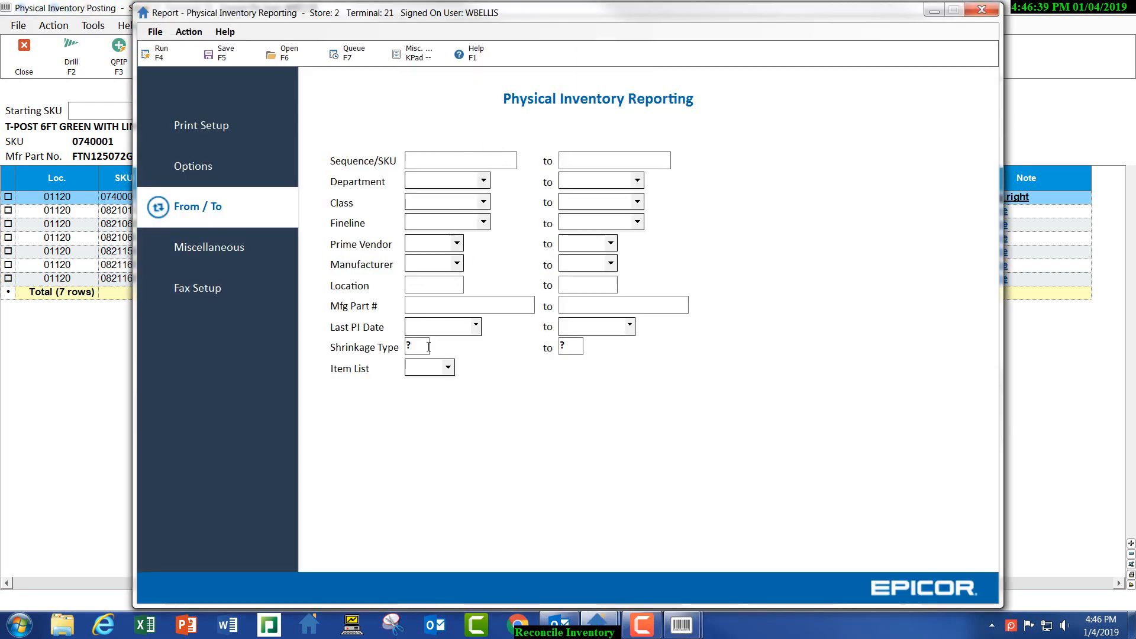
click(419, 344)
key(BackSpace)
click(584, 347)
key(BackSpace)
key(F4)
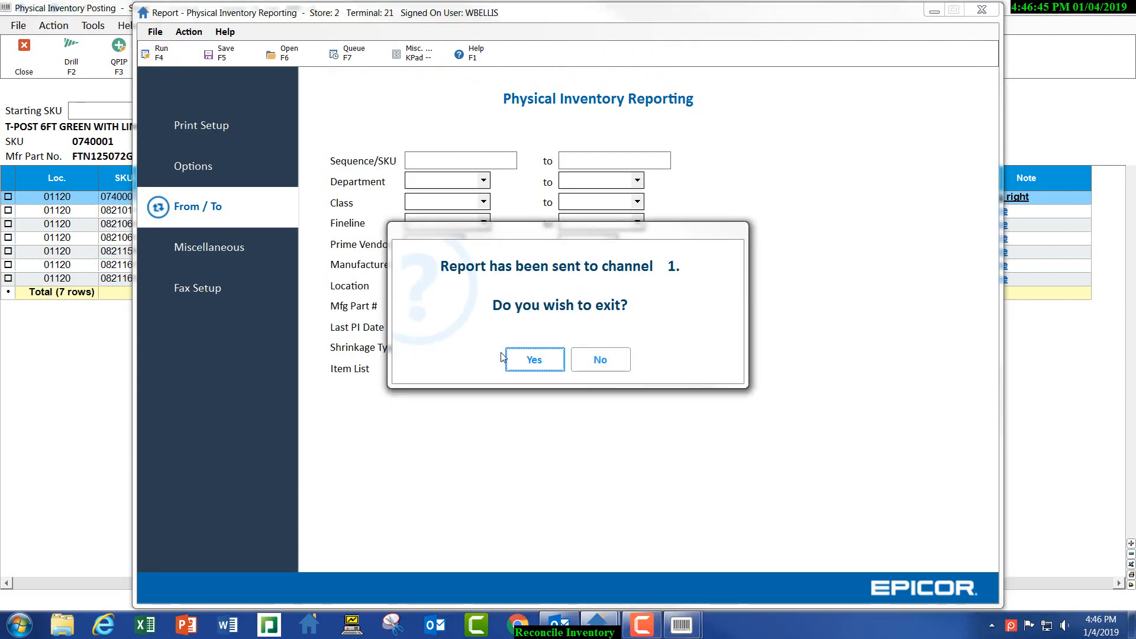
click(529, 363)
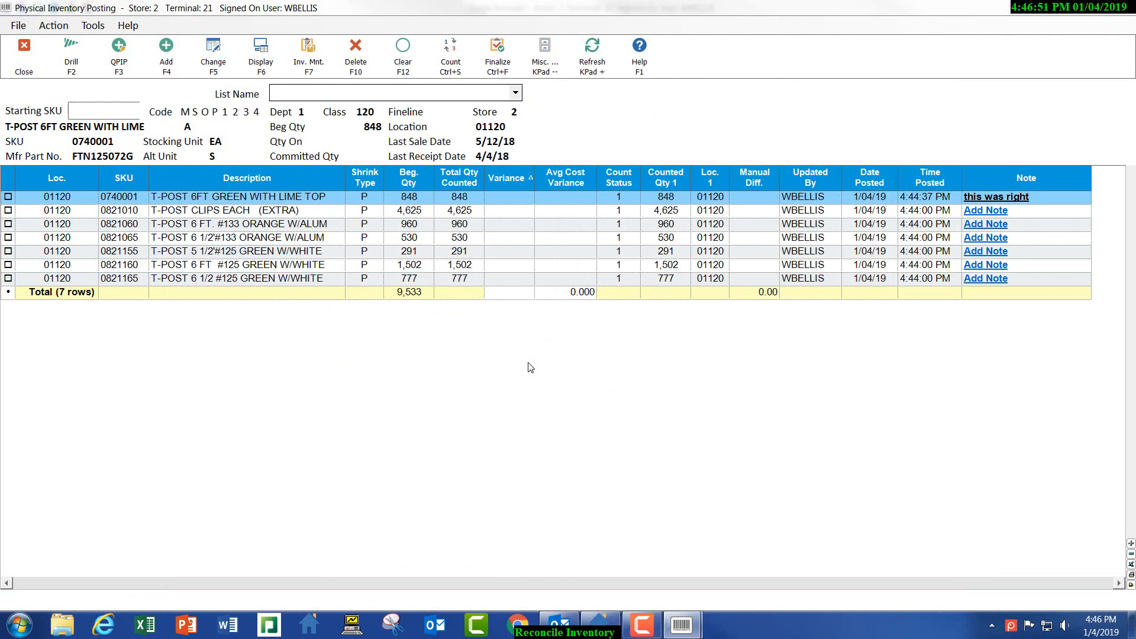
click(593, 76)
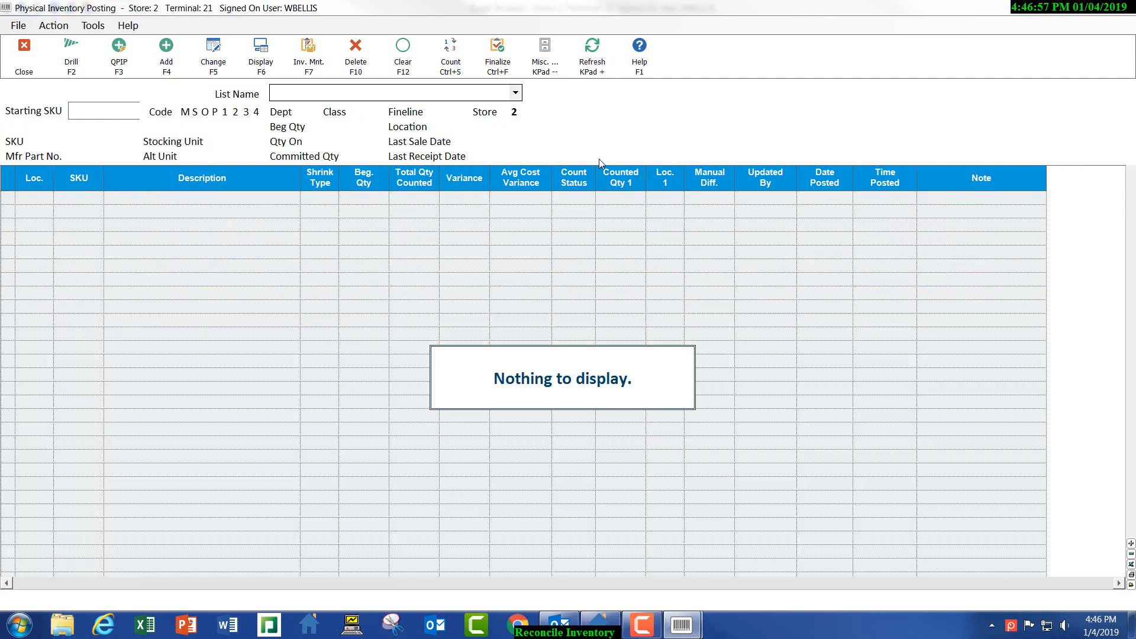
- Switch to the Inventory Maintenance window and look up SKU 0740001
mouse_move(683, 632)
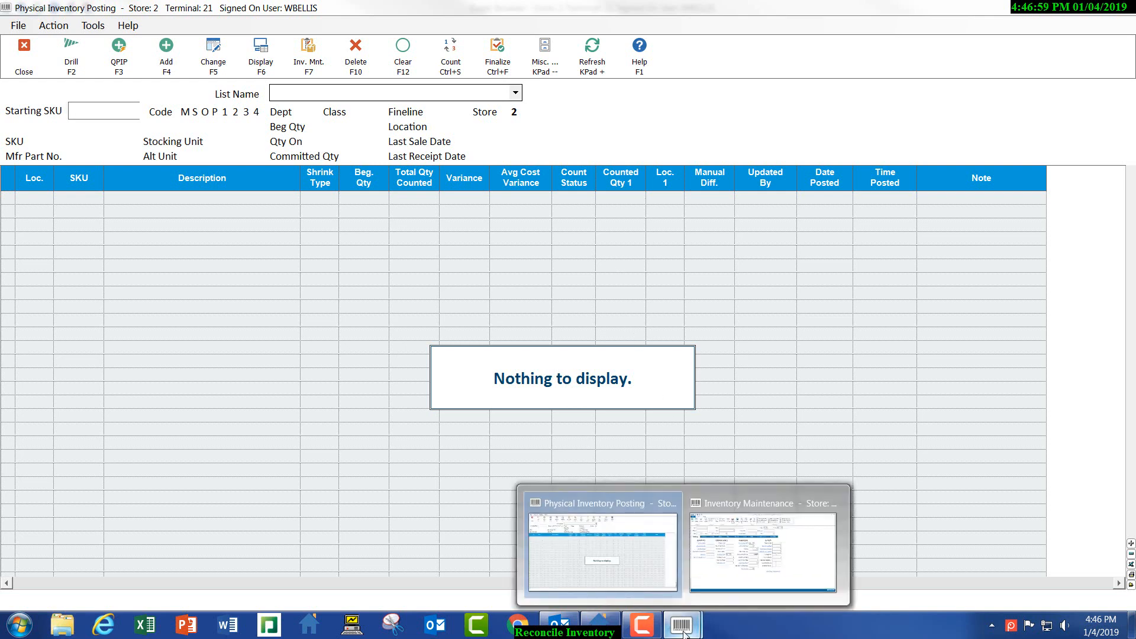
click(712, 580)
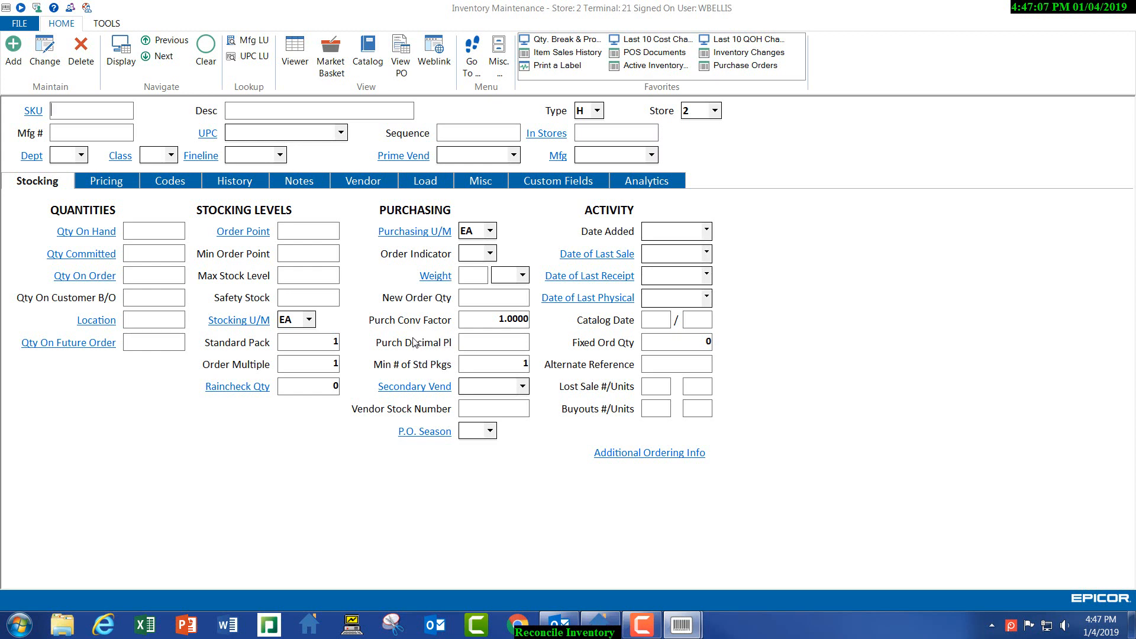
text(0740001)
key(Return)
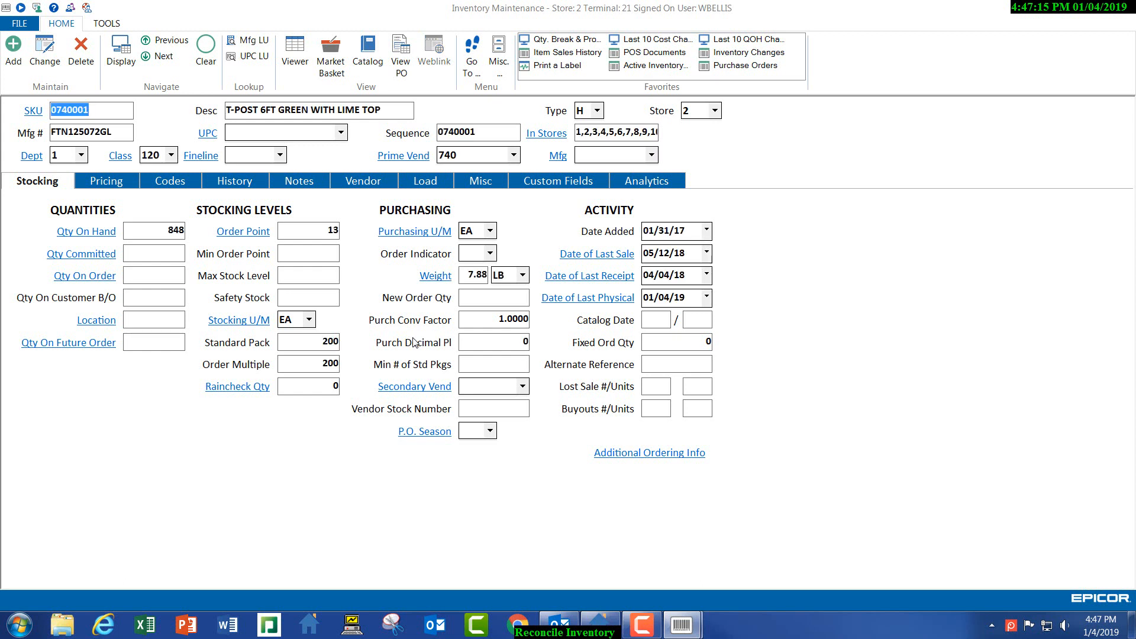
- Review the quantity-on-hand transaction history and note for SKU 0740001, close the viewer, and clear the item form
click(96, 239)
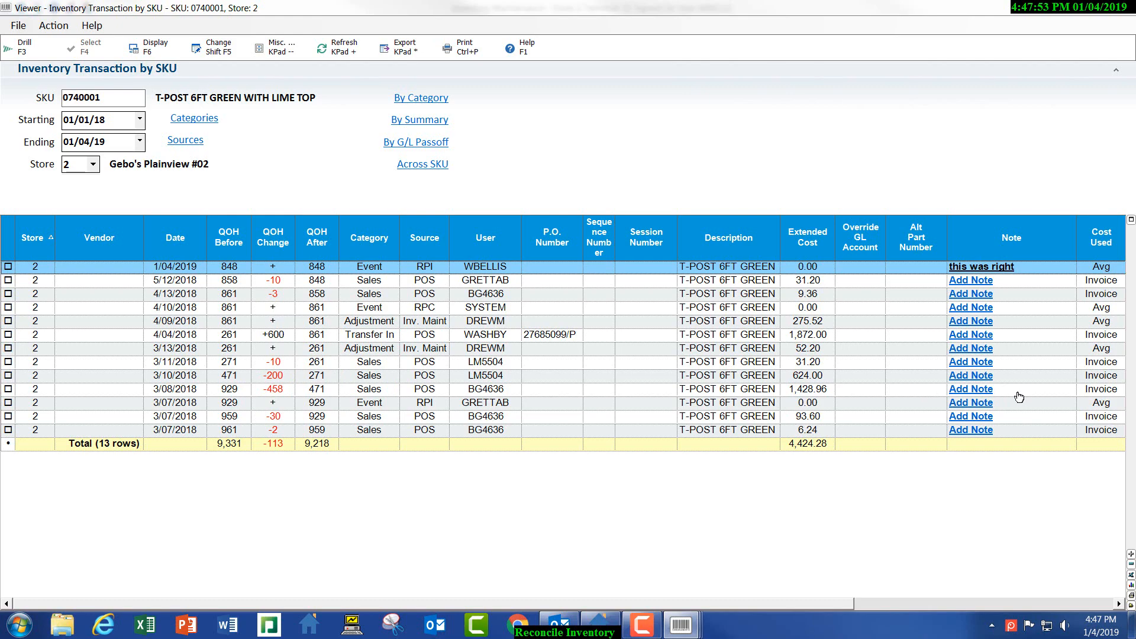
click(1094, 13)
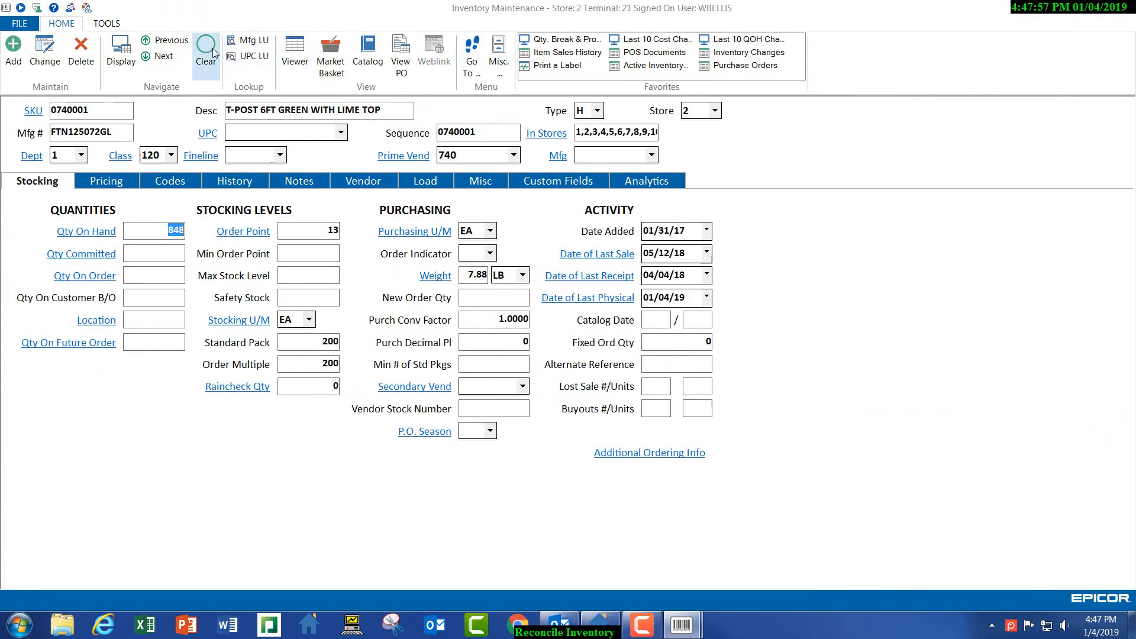
click(213, 52)
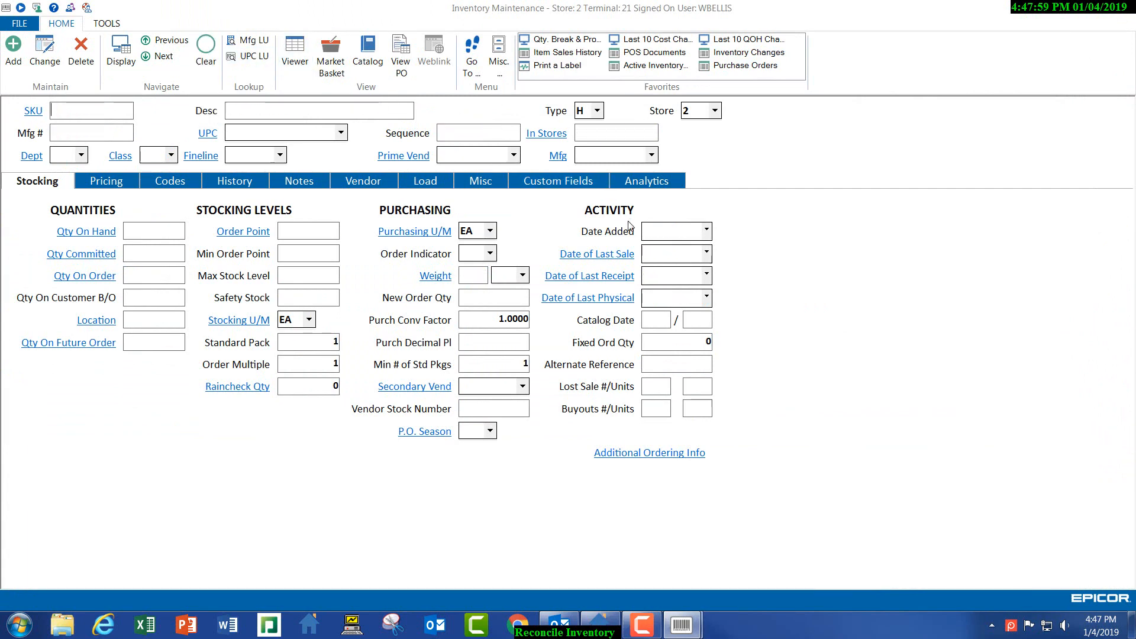